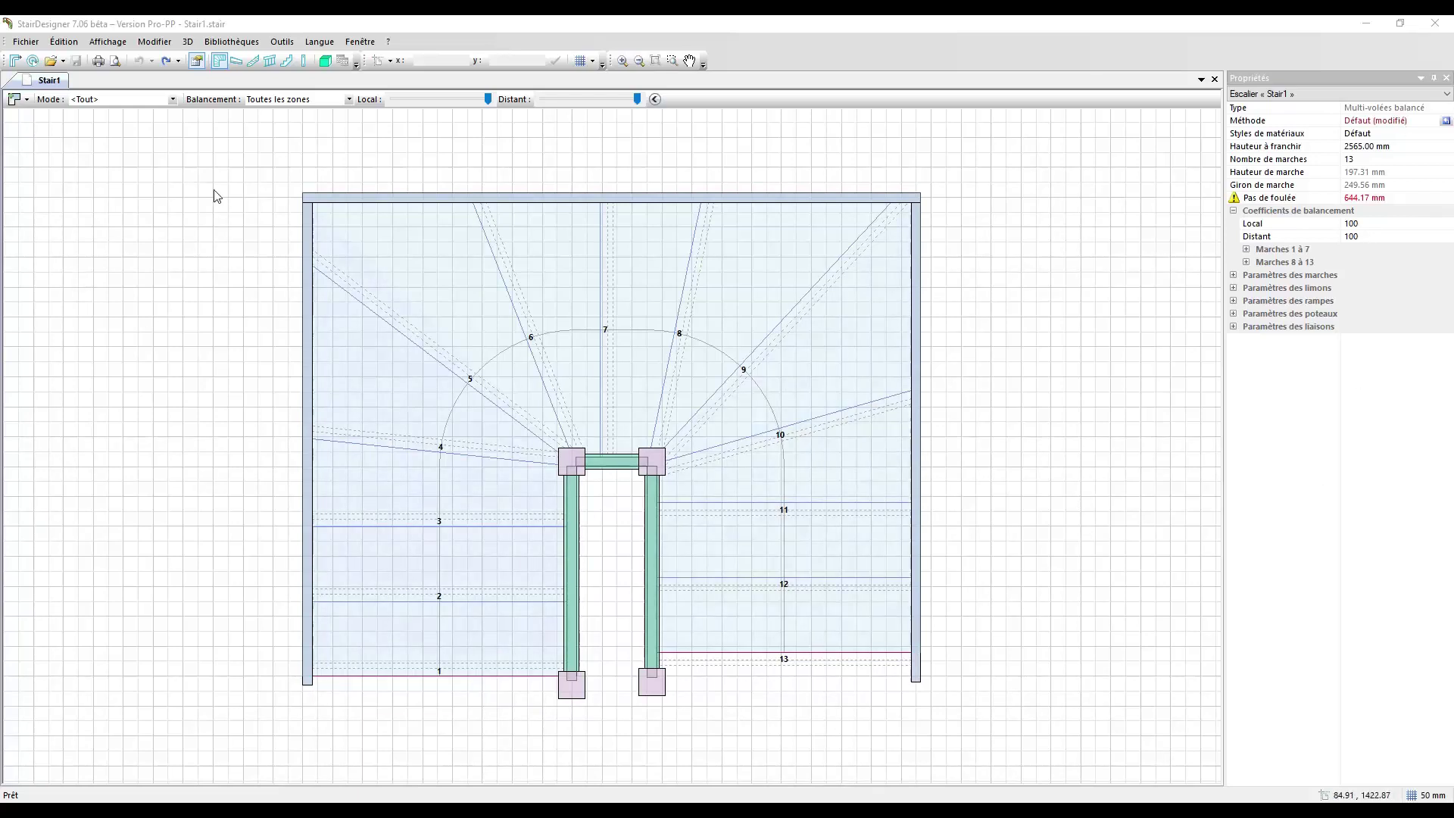
Show the 3D view in a vertical tab group beside the plan.
click(326, 61)
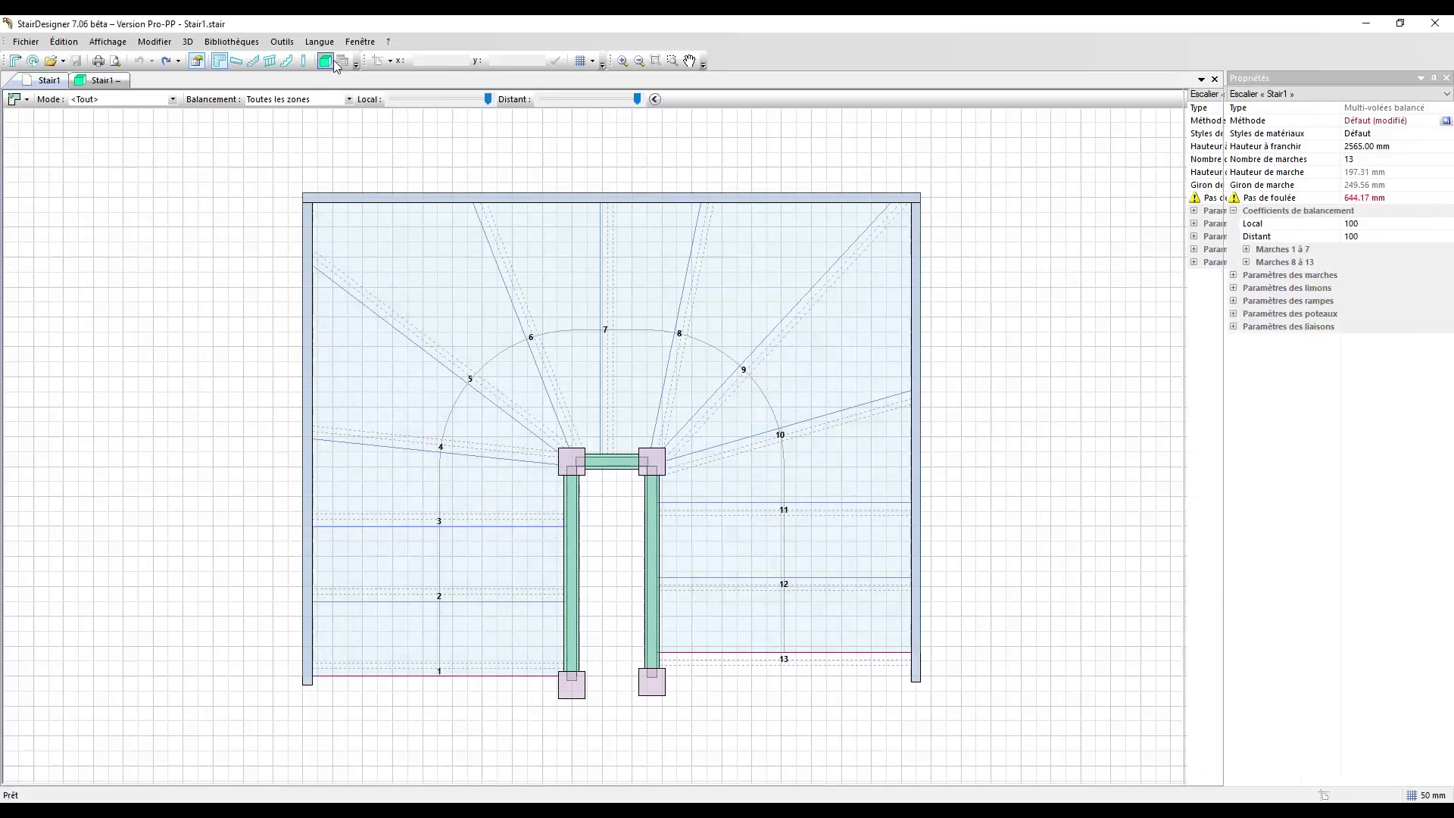
right_click(121, 85)
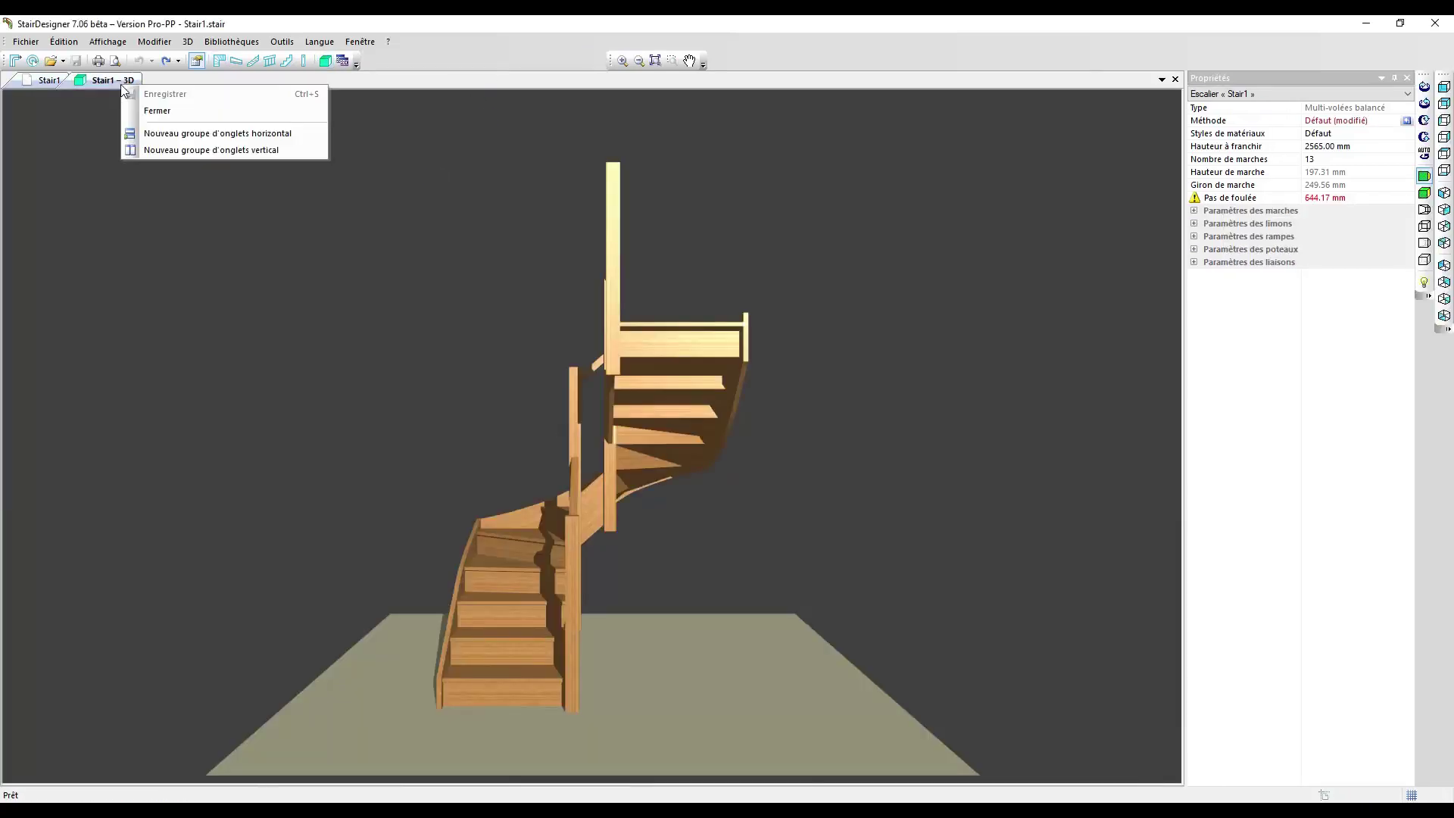
click(211, 150)
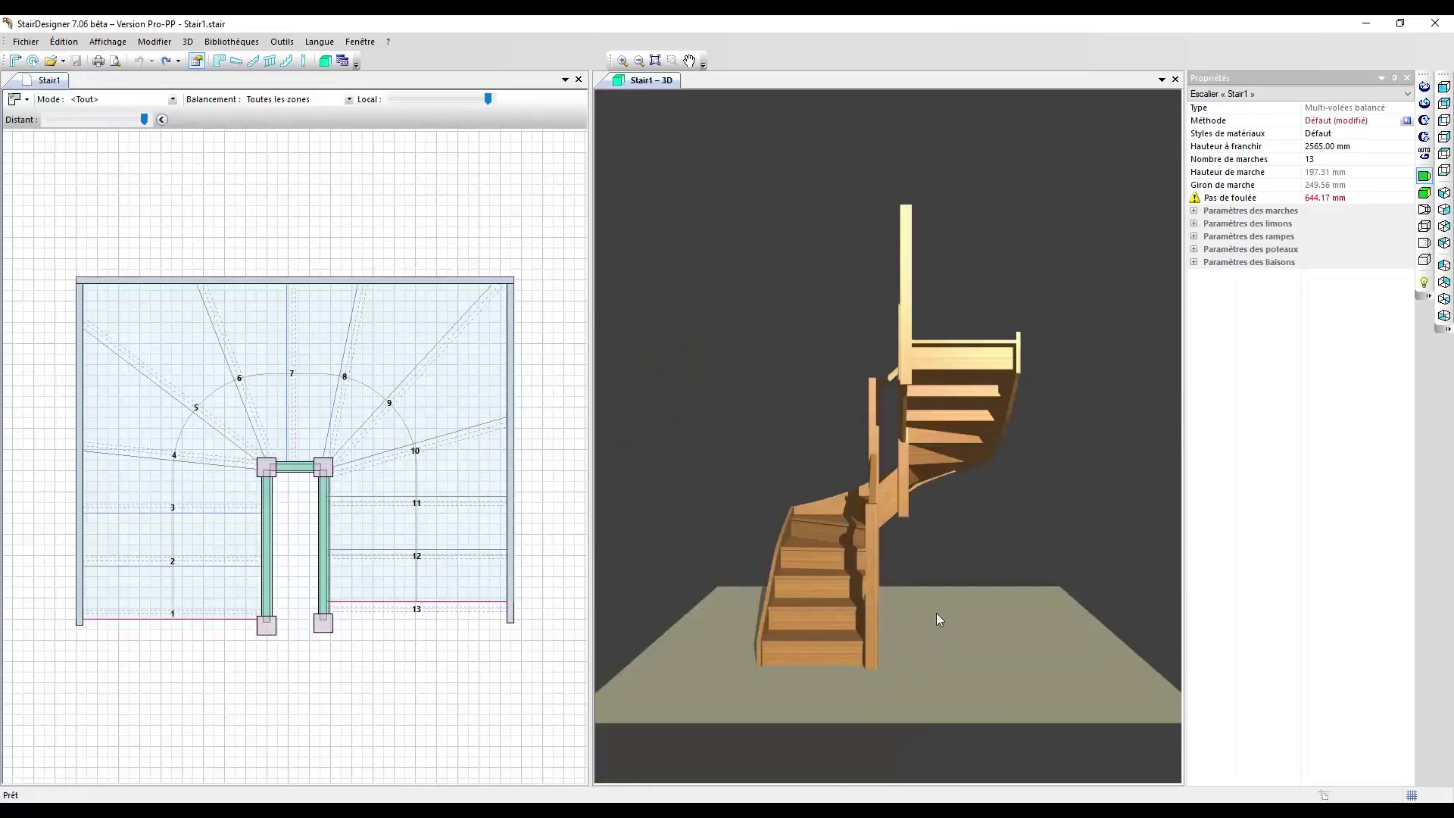
Delete the newel post at the foot of the first flight.
drag(936, 614, 1114, 539)
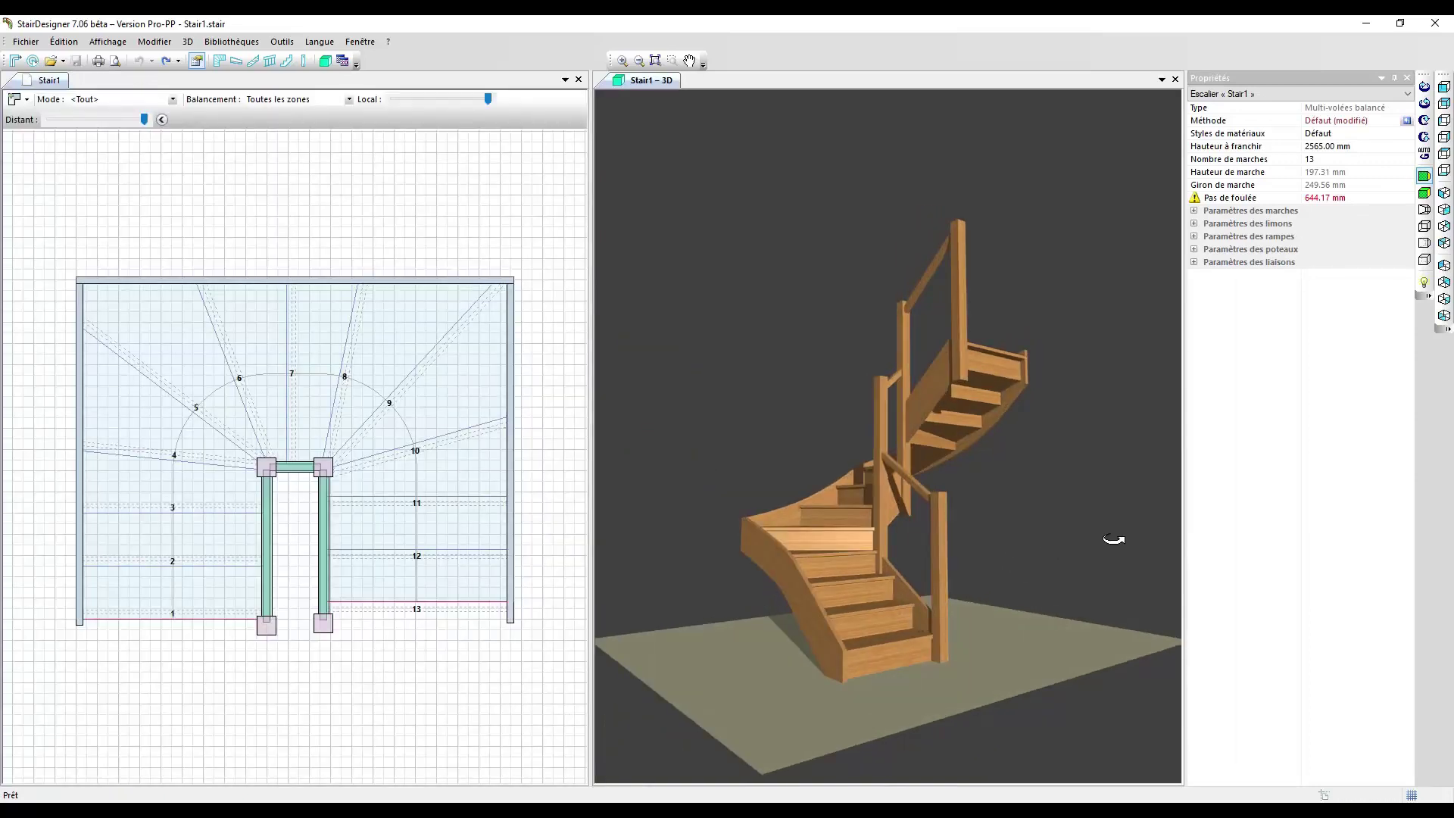
click(943, 517)
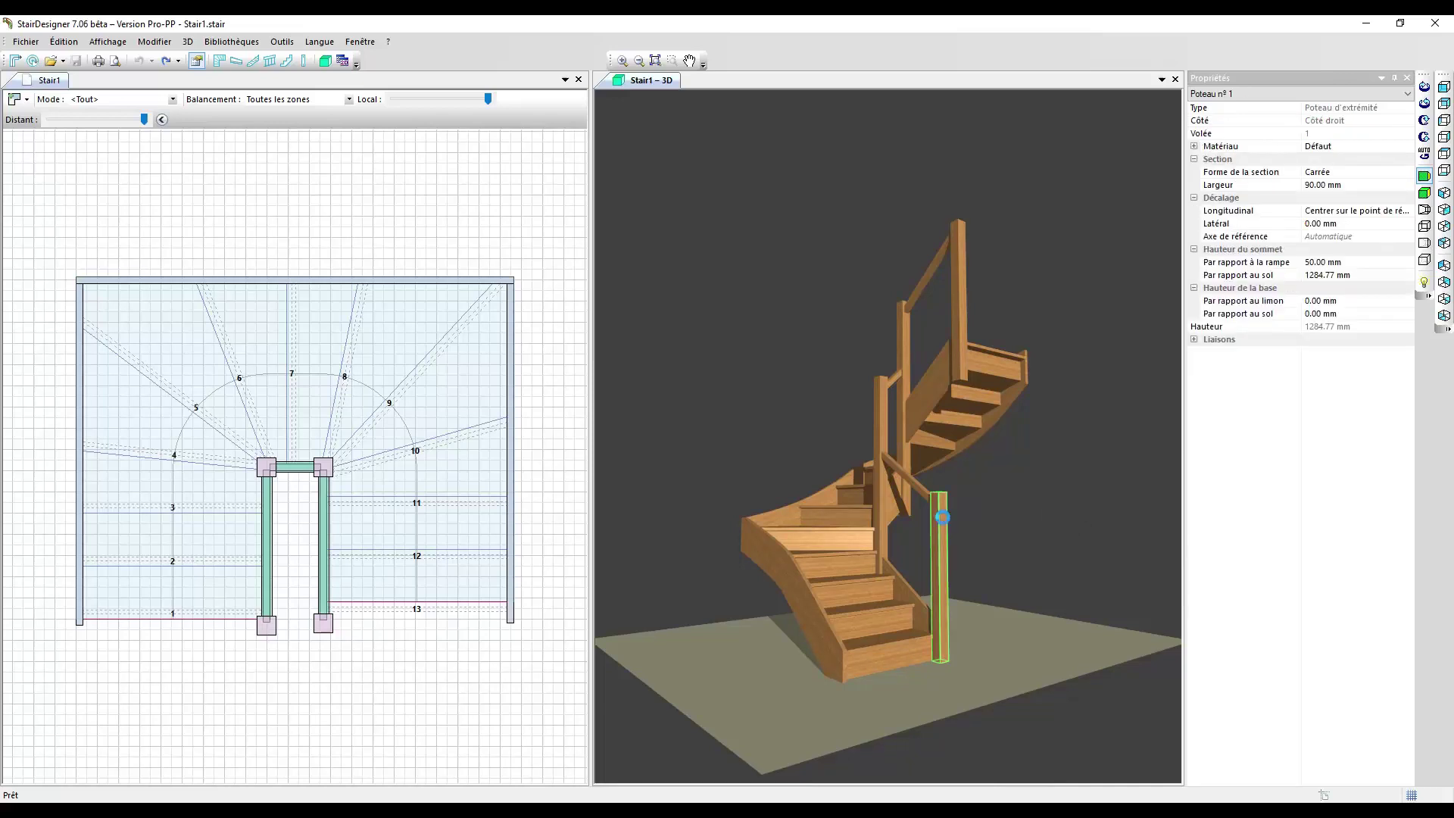
key(Delete)
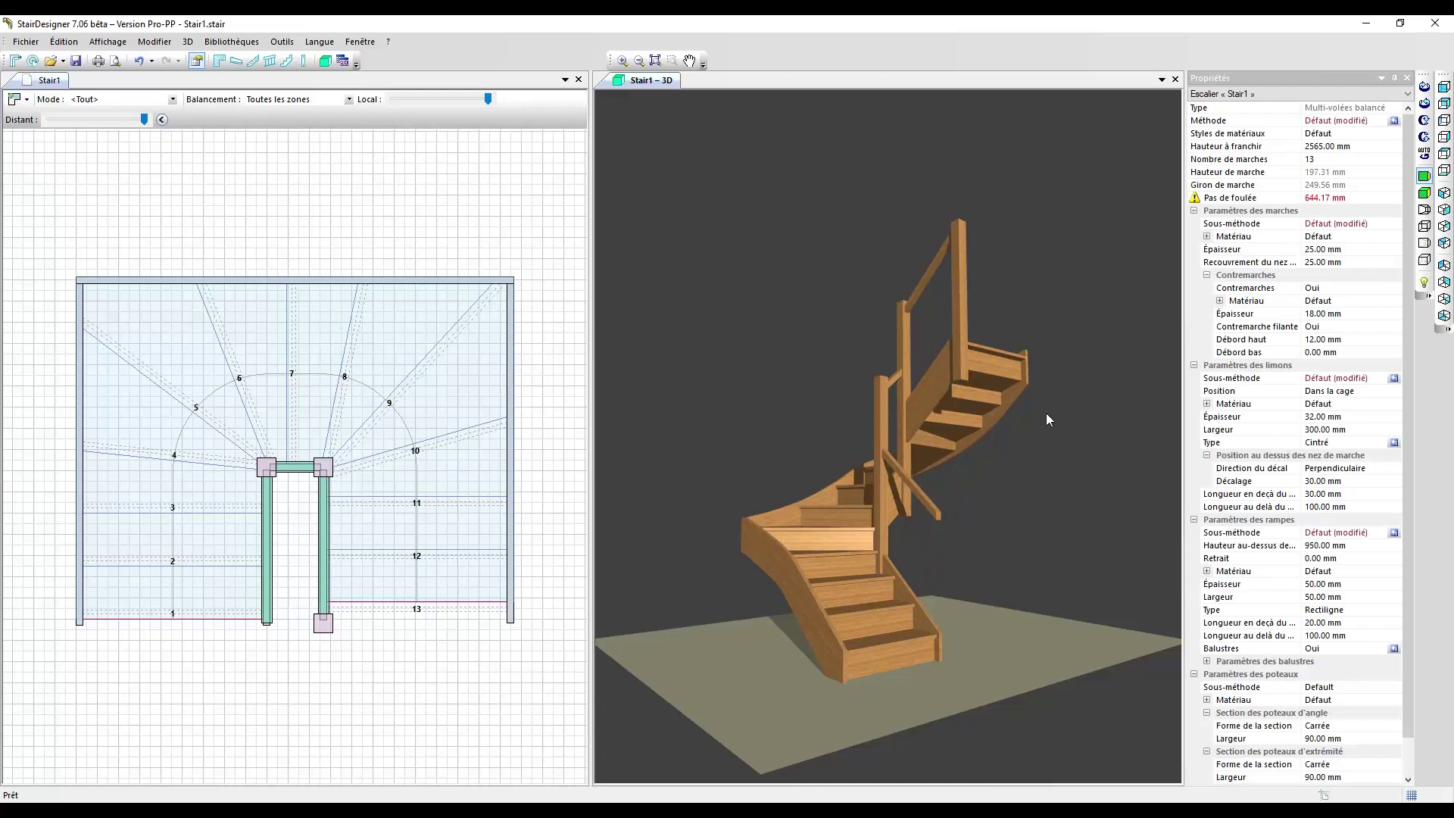
Insert a vertex on Volée n° 1's inner left edge about 182 mm above its foot.
click(269, 596)
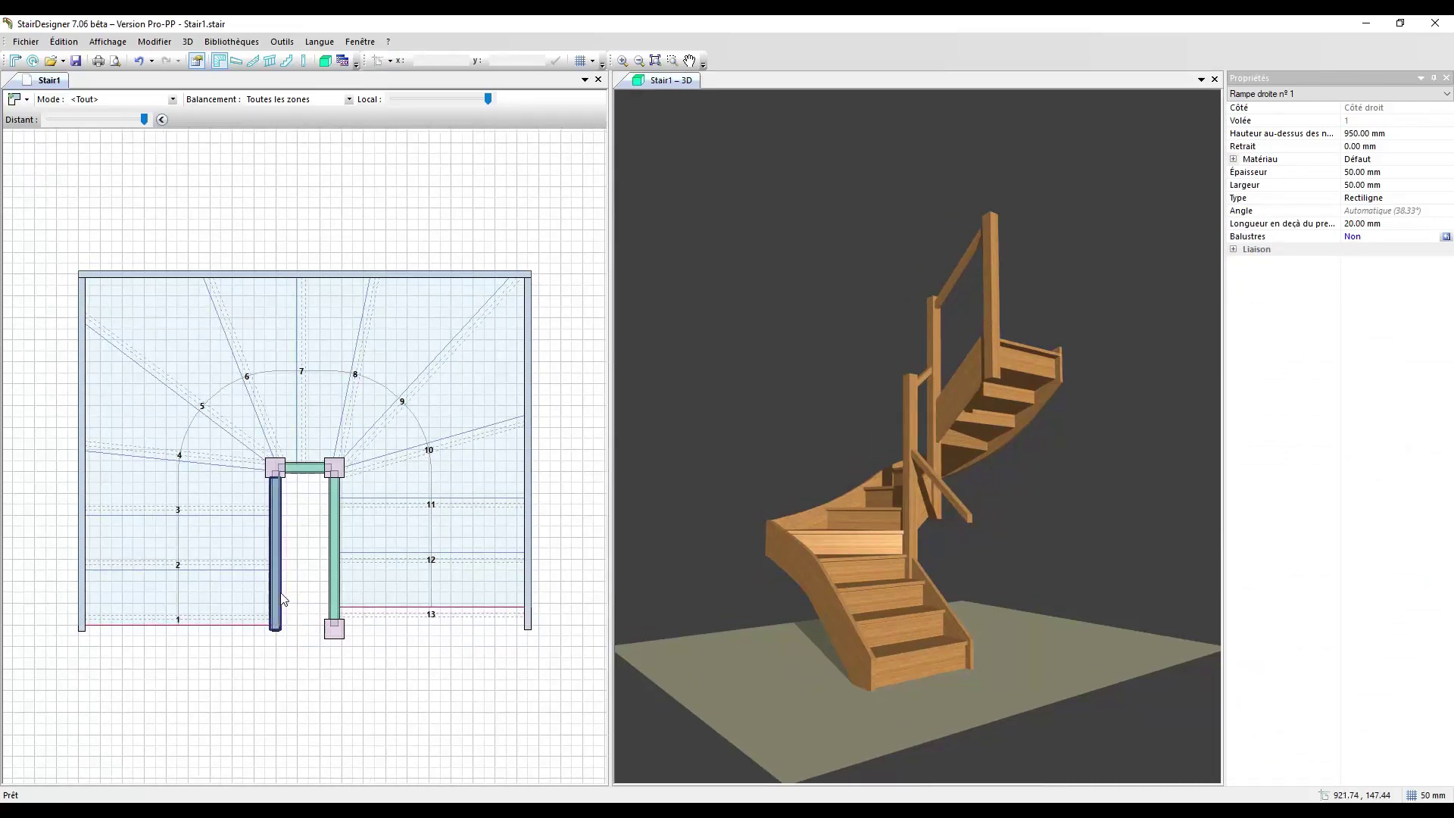
click(280, 597)
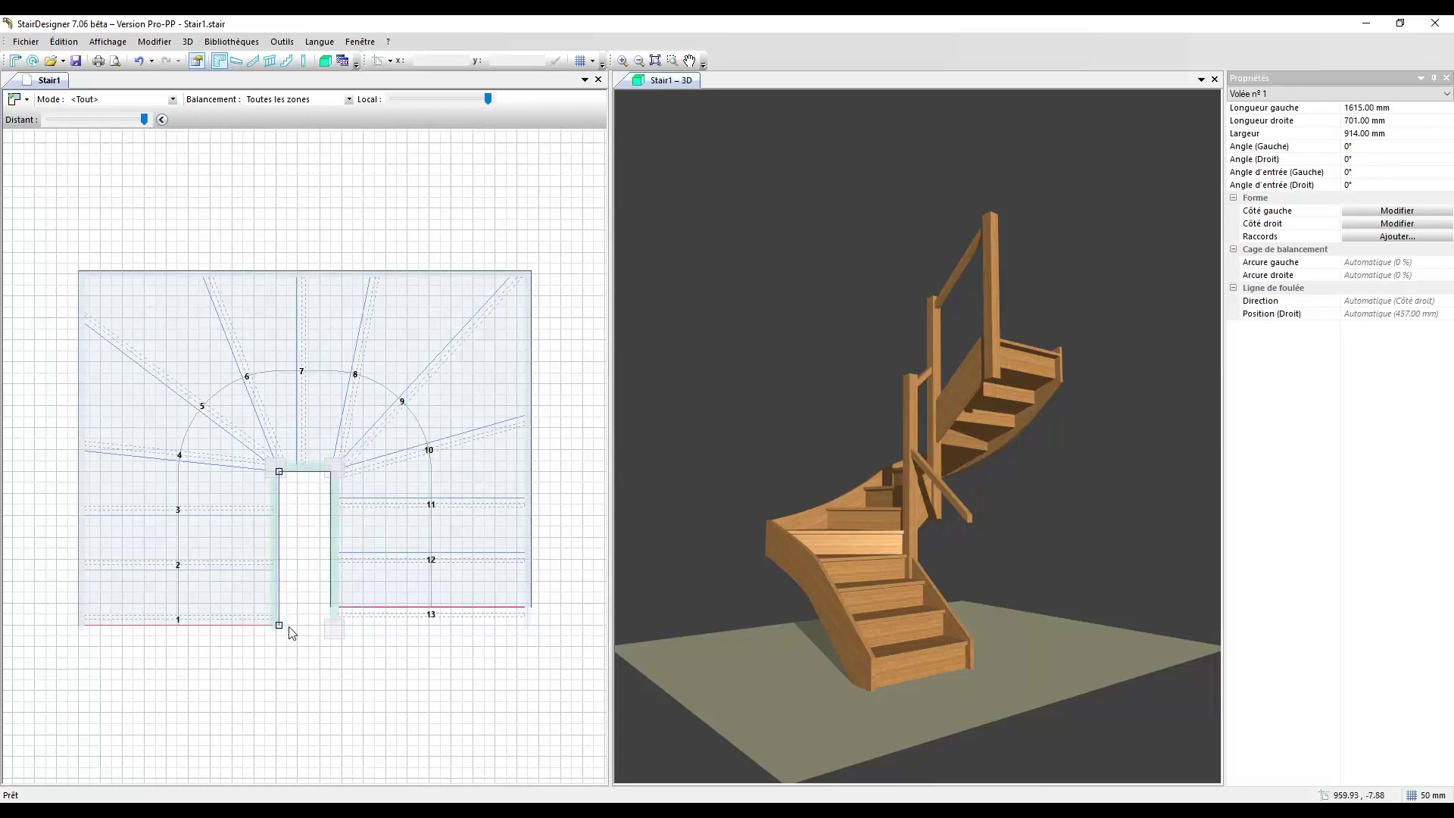
click(280, 584)
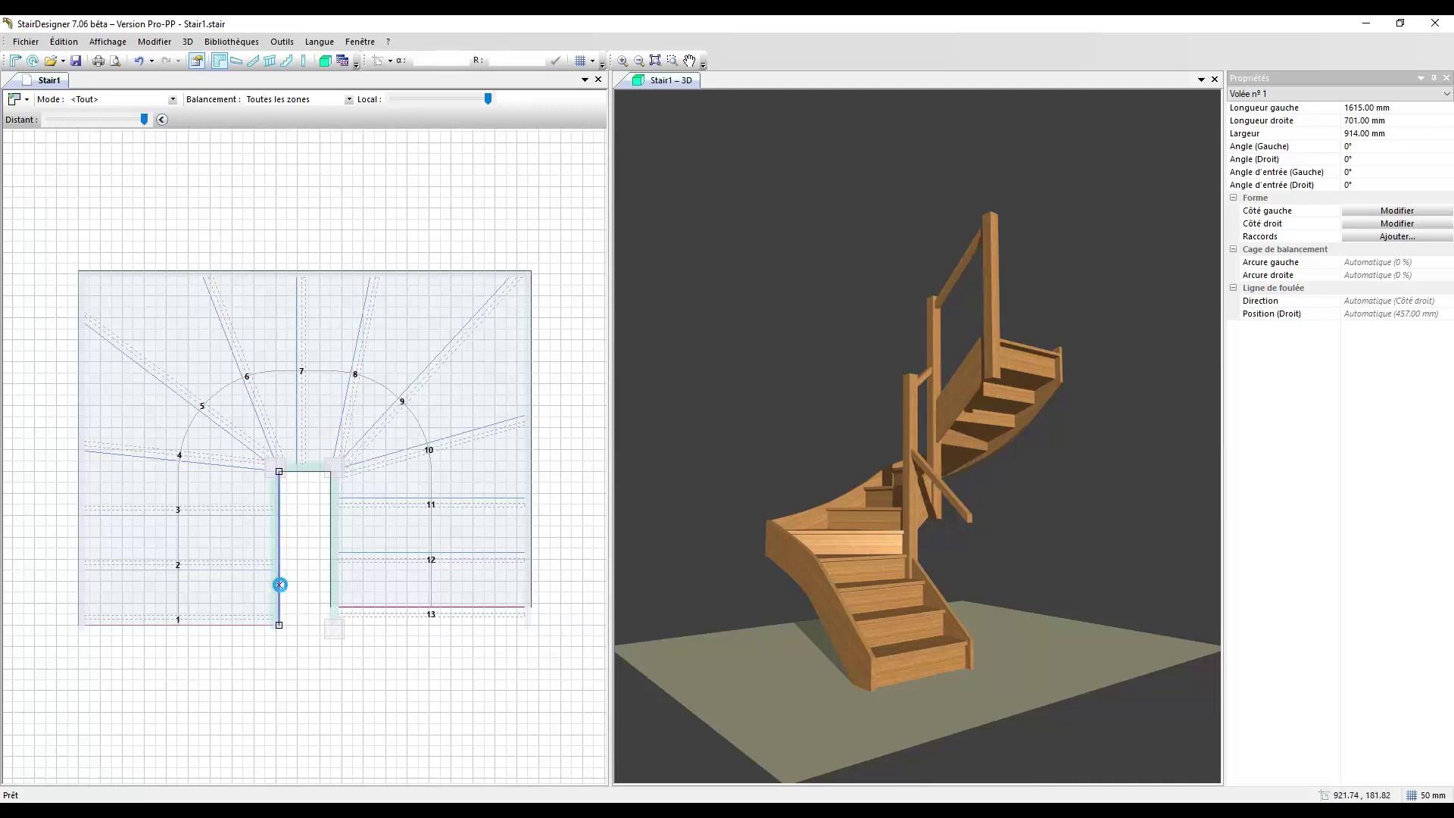
click(280, 584)
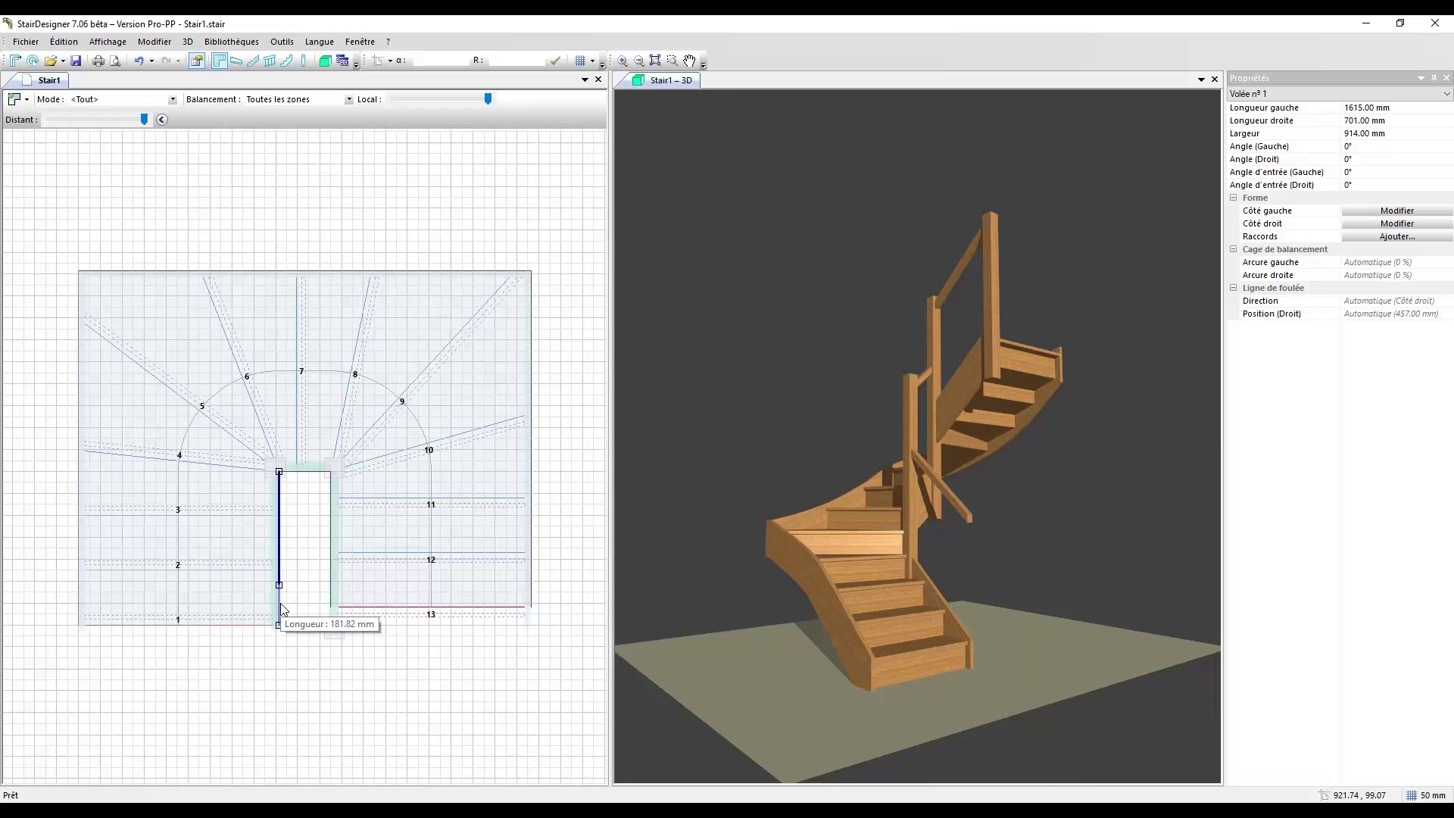
double_click(947, 617)
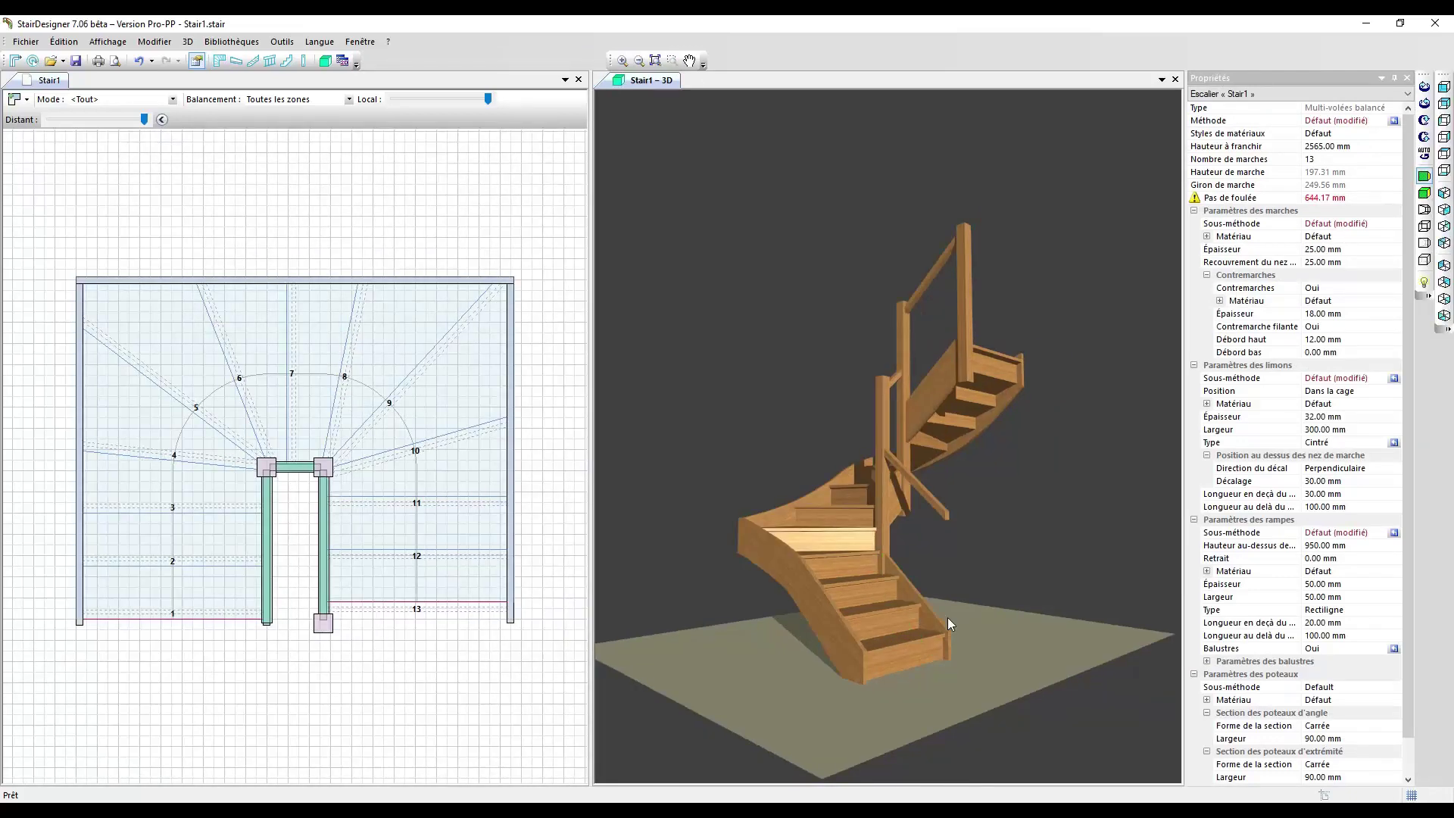
click(938, 616)
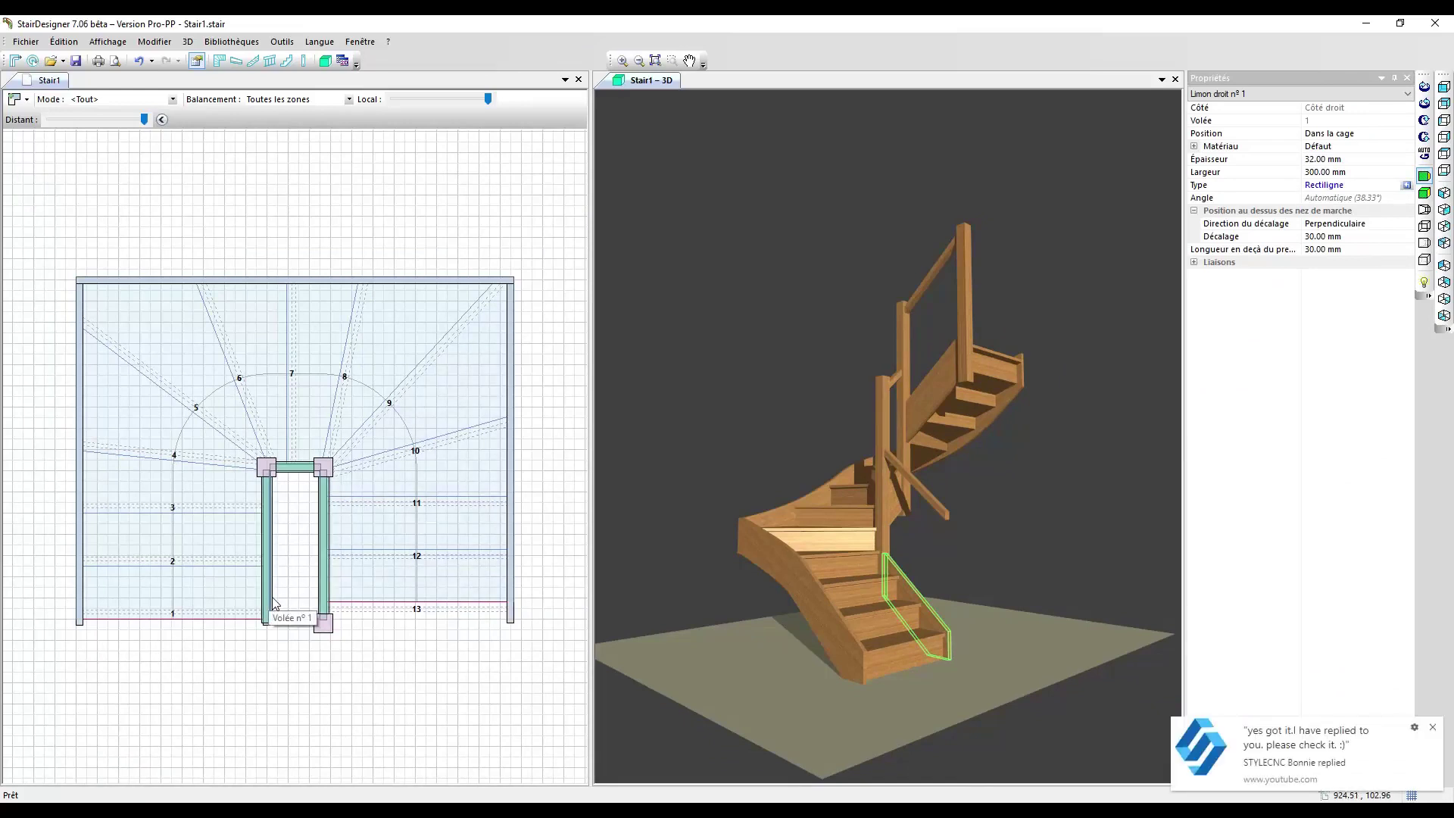
Split Limon droit n° 1 at the break point using Dégrouper le limon.
click(154, 41)
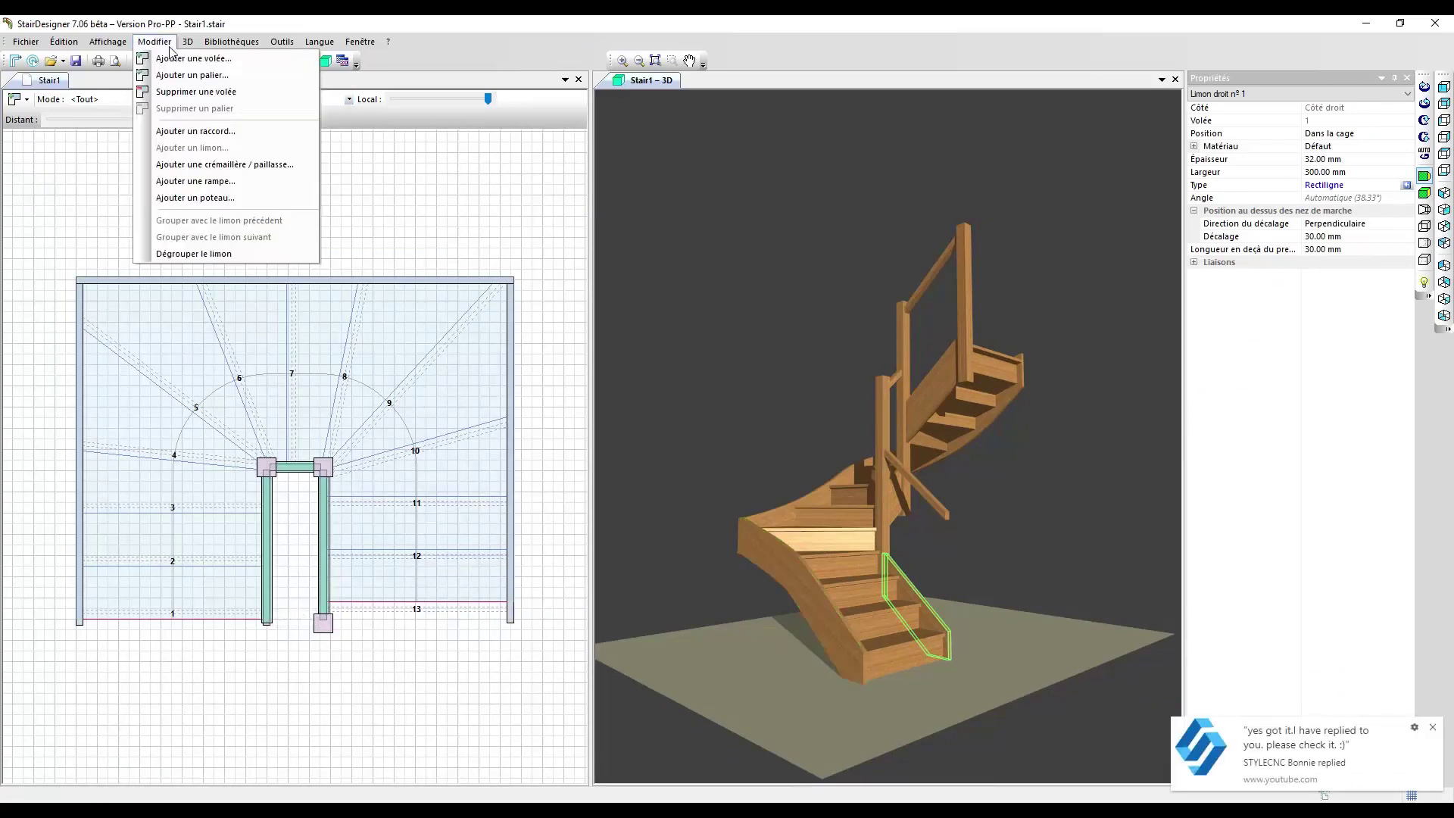
click(180, 255)
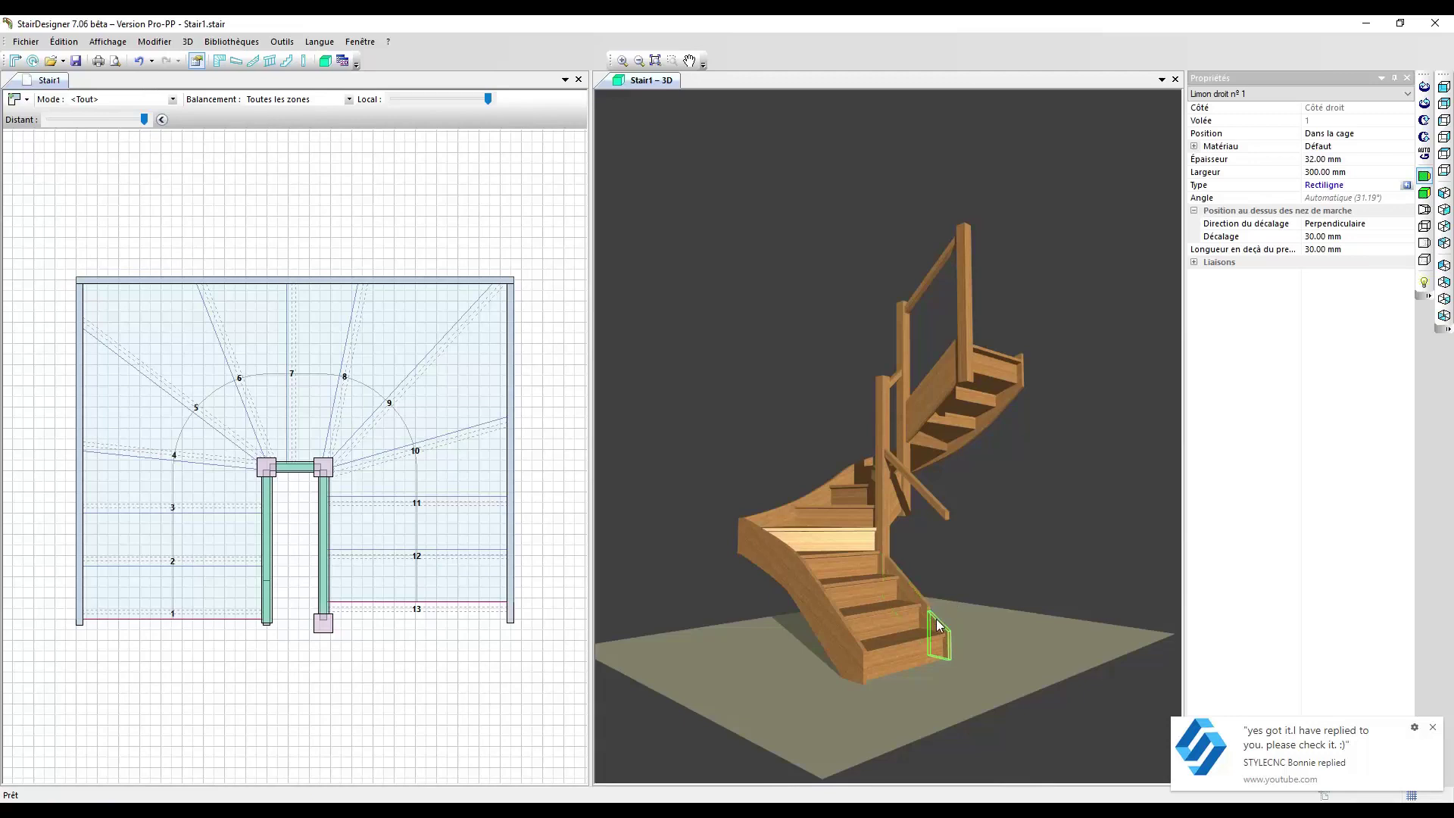
click(935, 620)
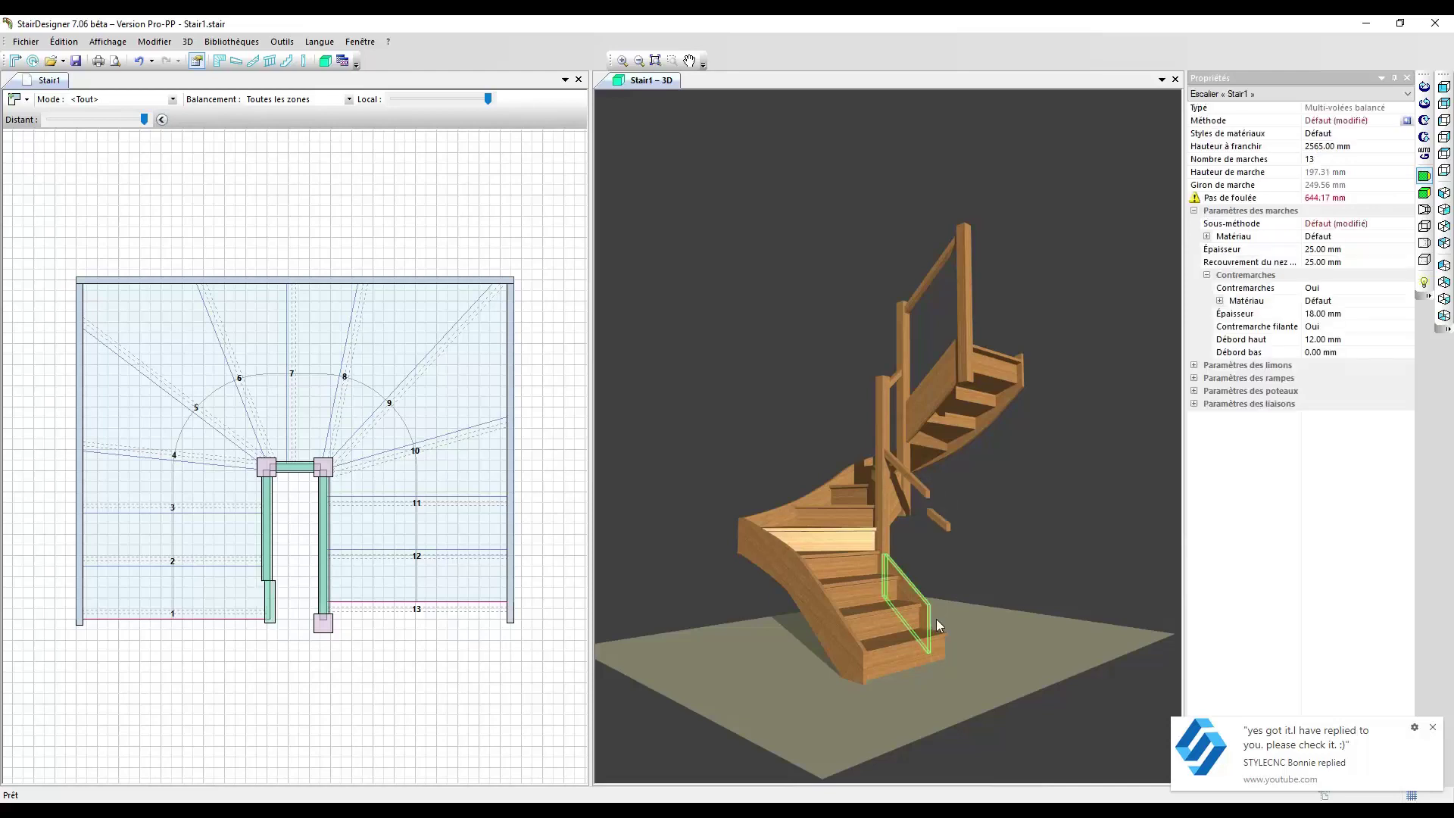
scroll(936, 620, up, 4)
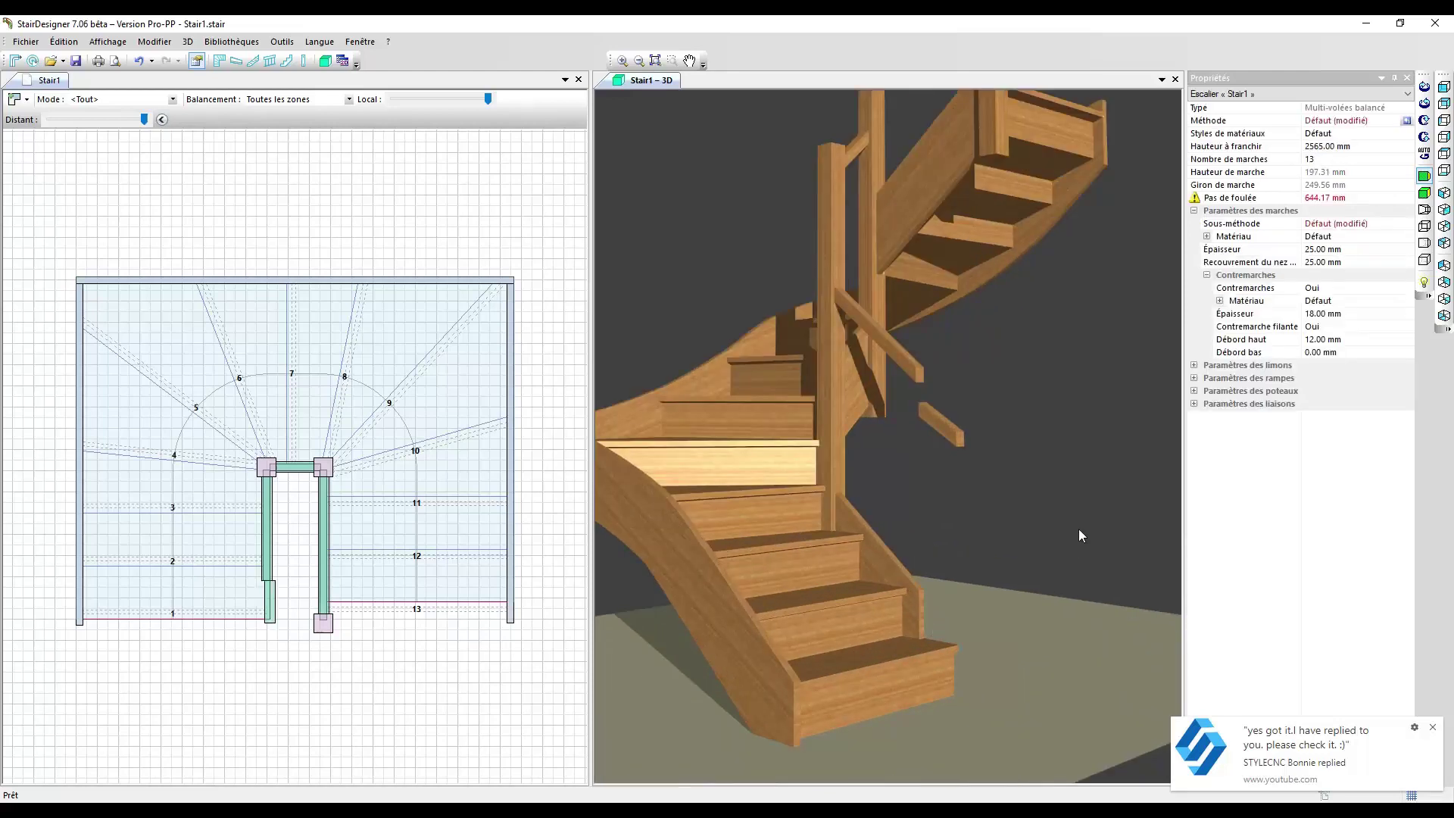
click(941, 425)
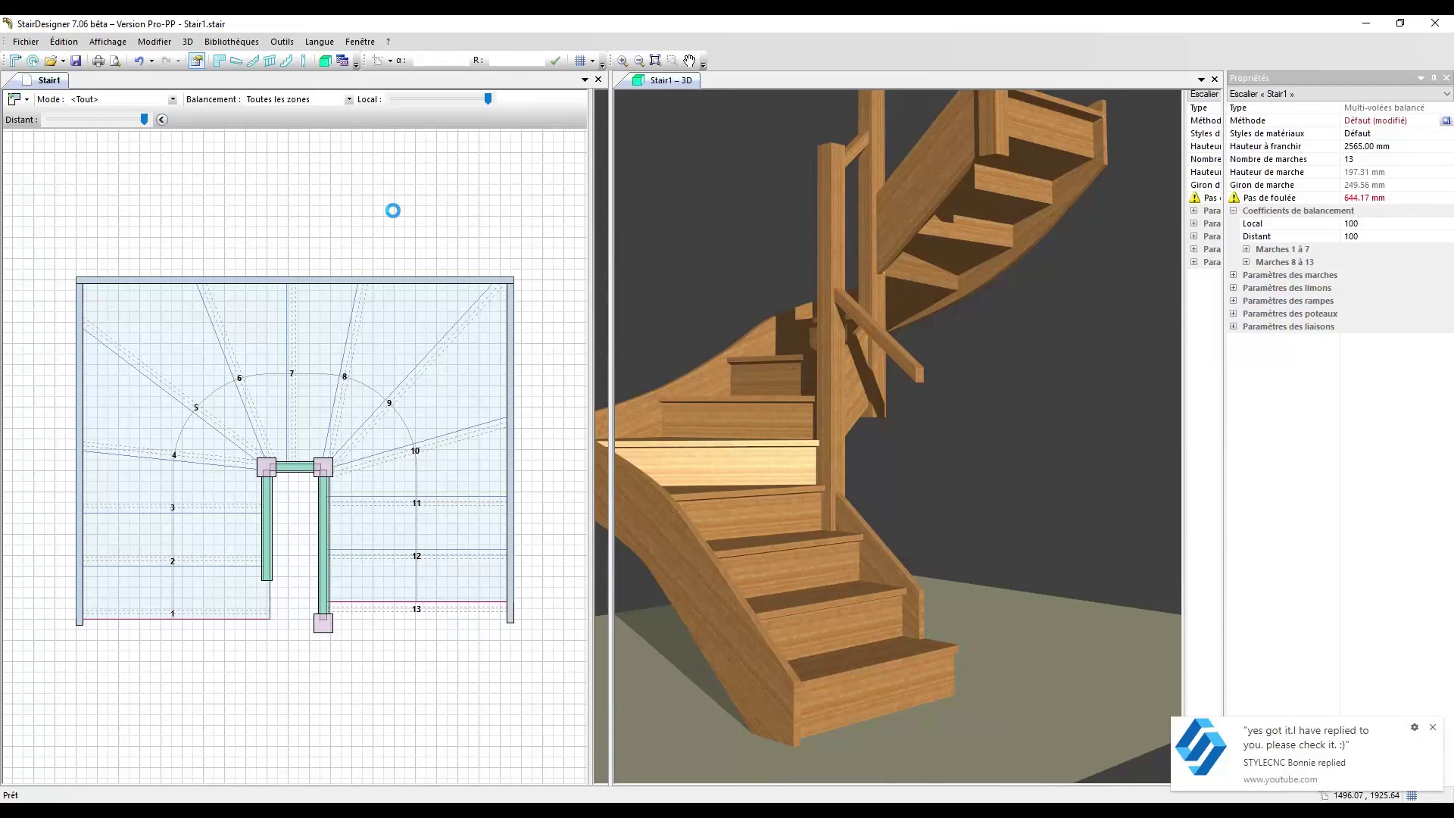
Add a 90 mm square corner newel post at the first flight's inner break point.
right_click(393, 211)
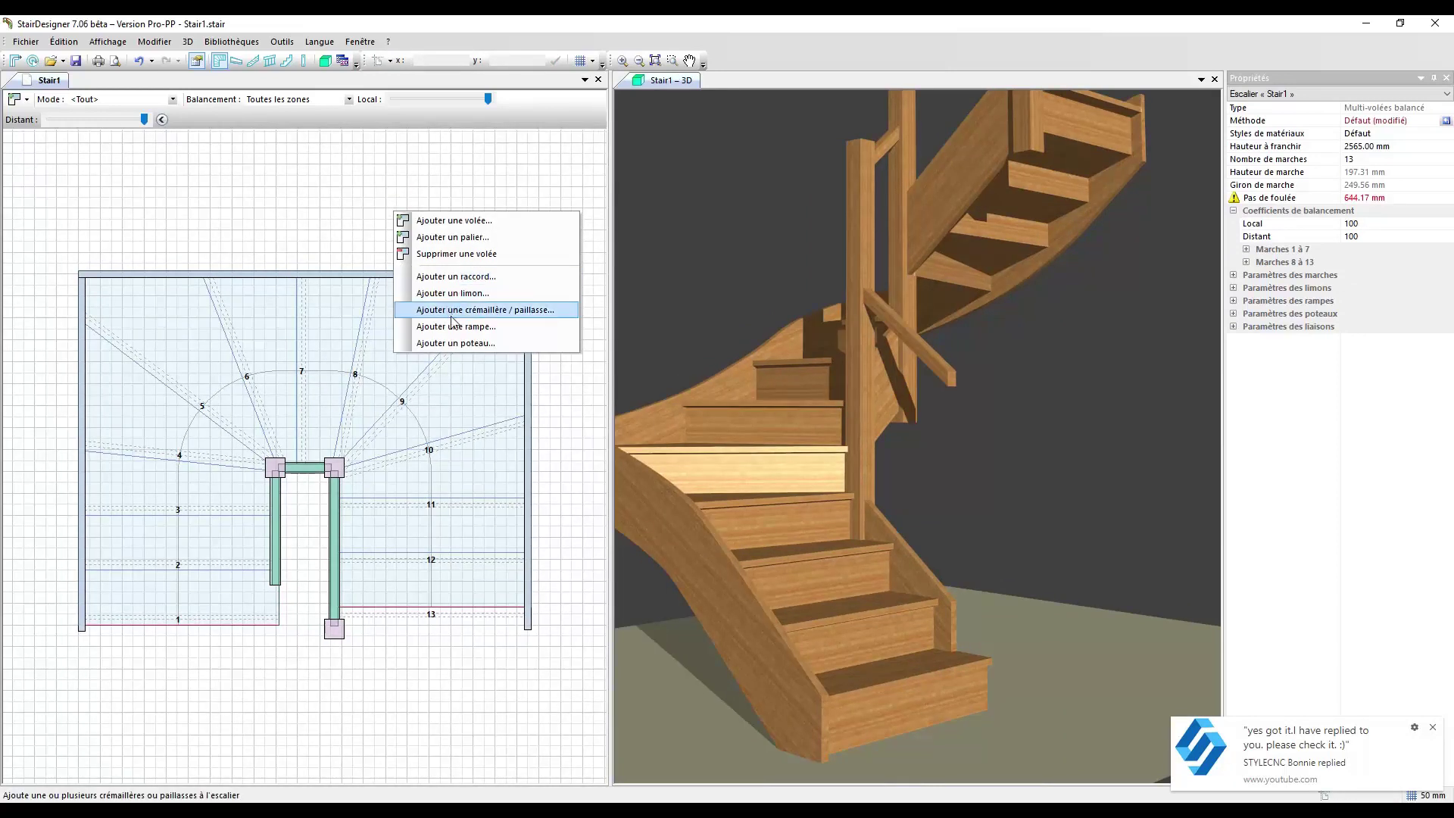
click(455, 343)
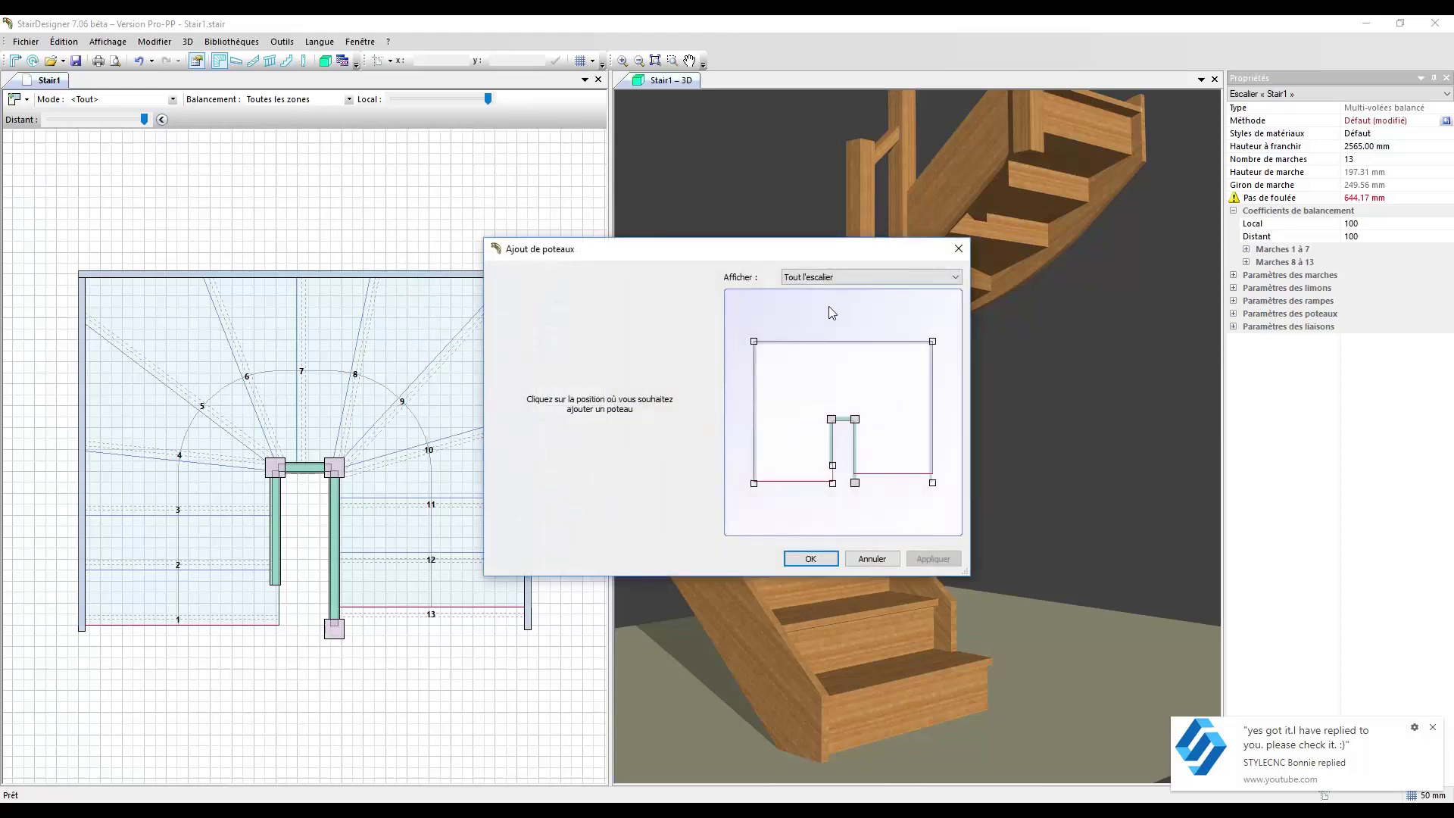
click(833, 467)
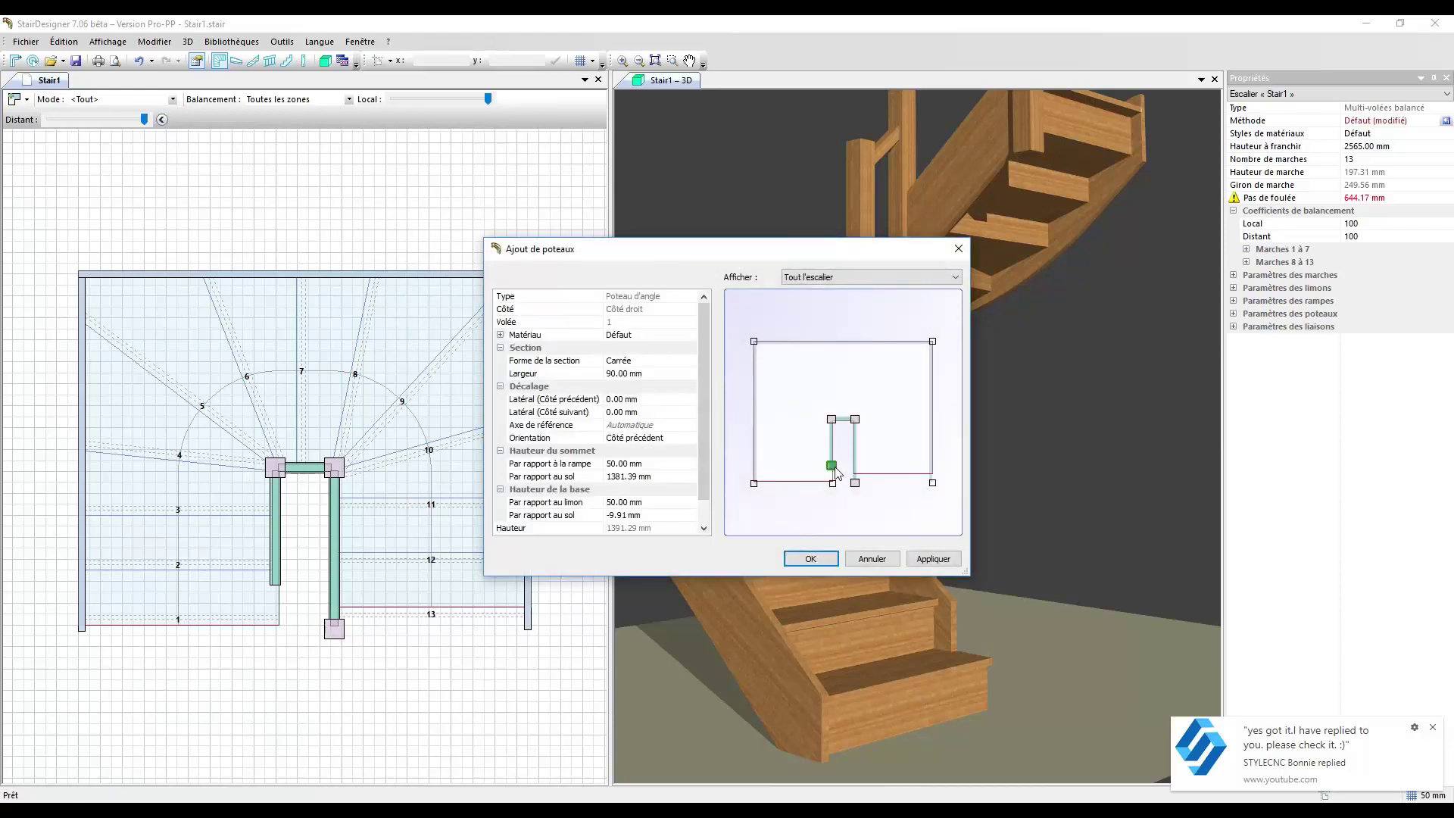
click(933, 559)
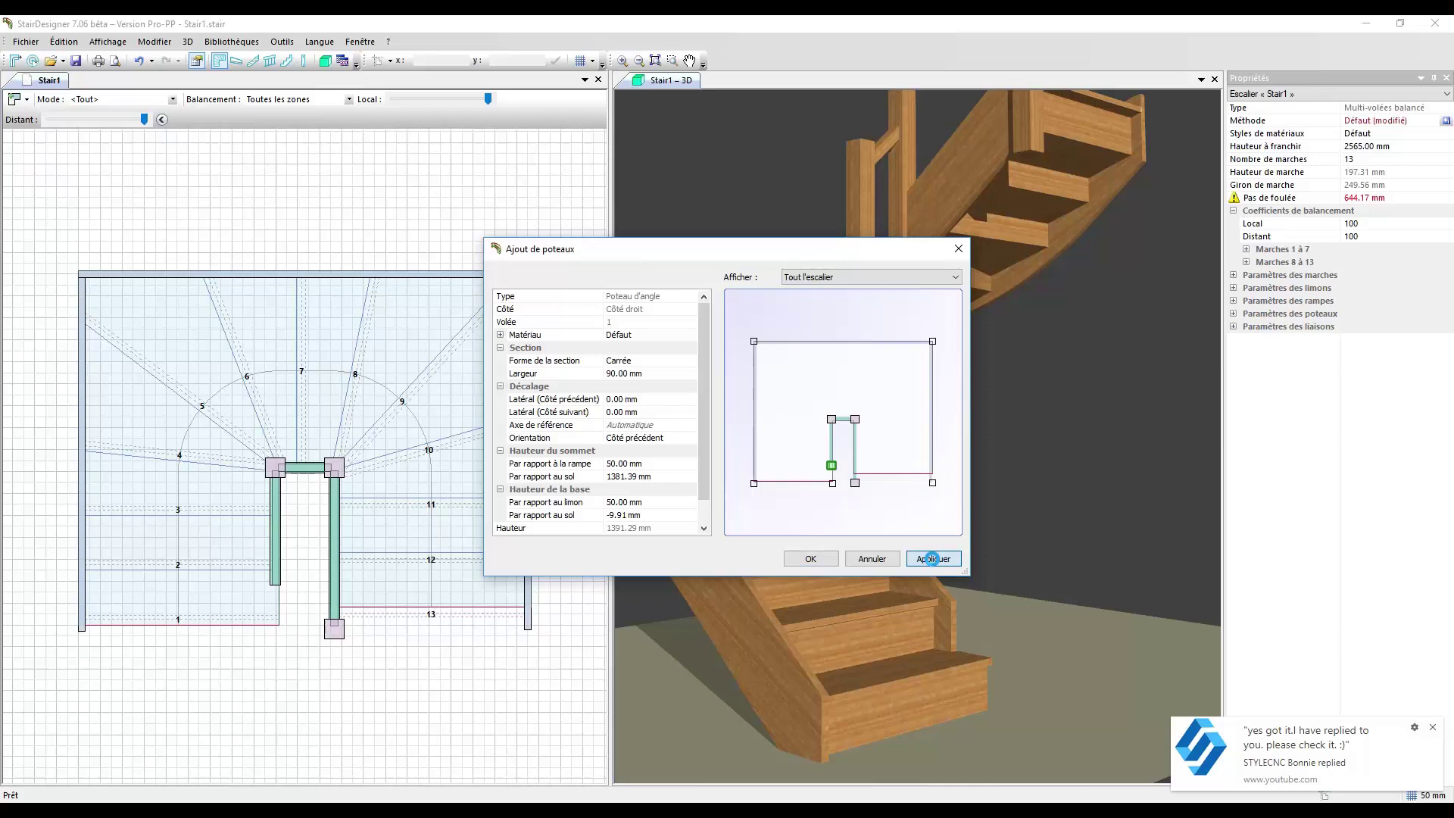
click(810, 559)
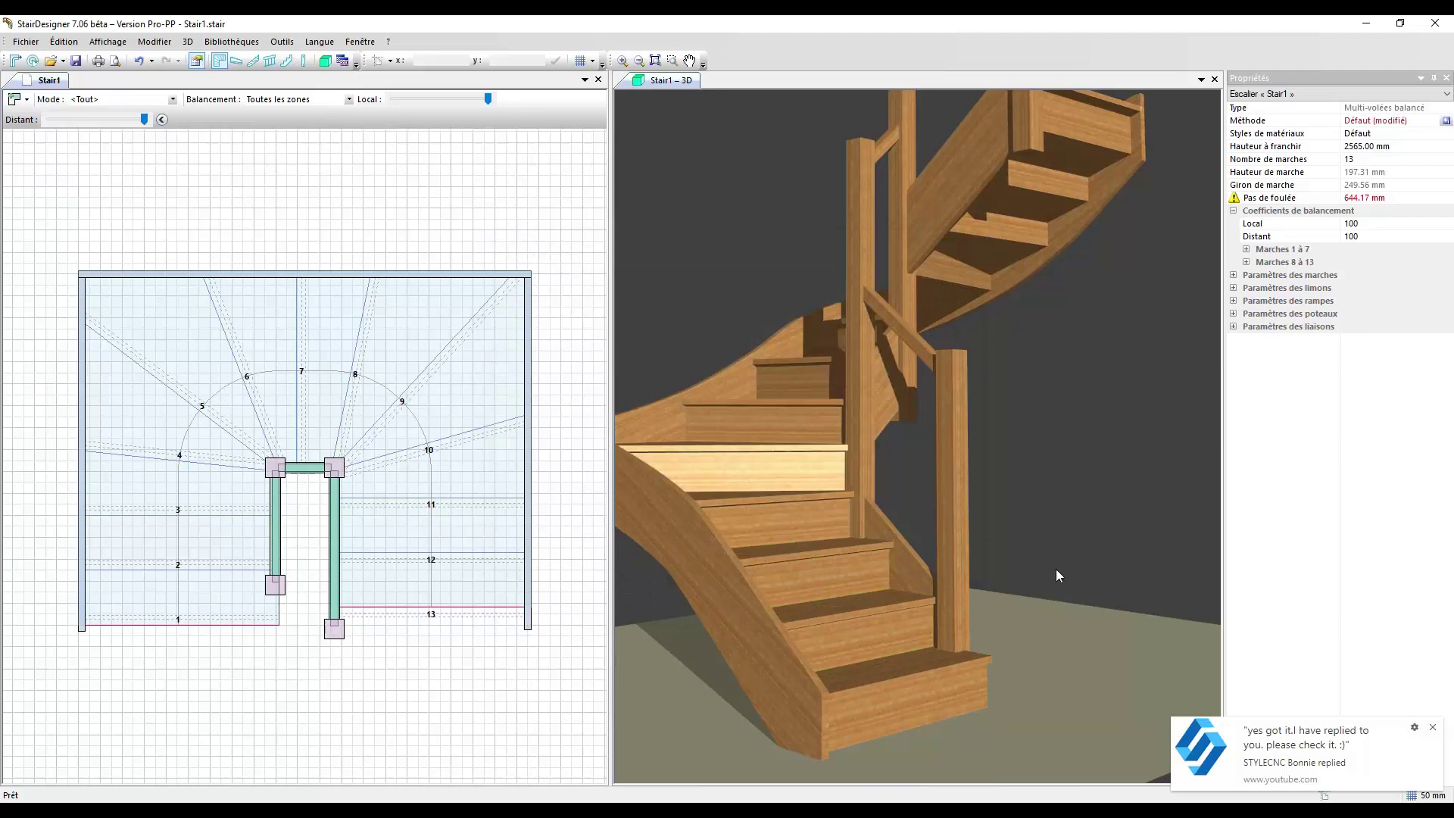
Set the editing Mode to <Structure de l'escalier>.
scroll(279, 589, up, 3)
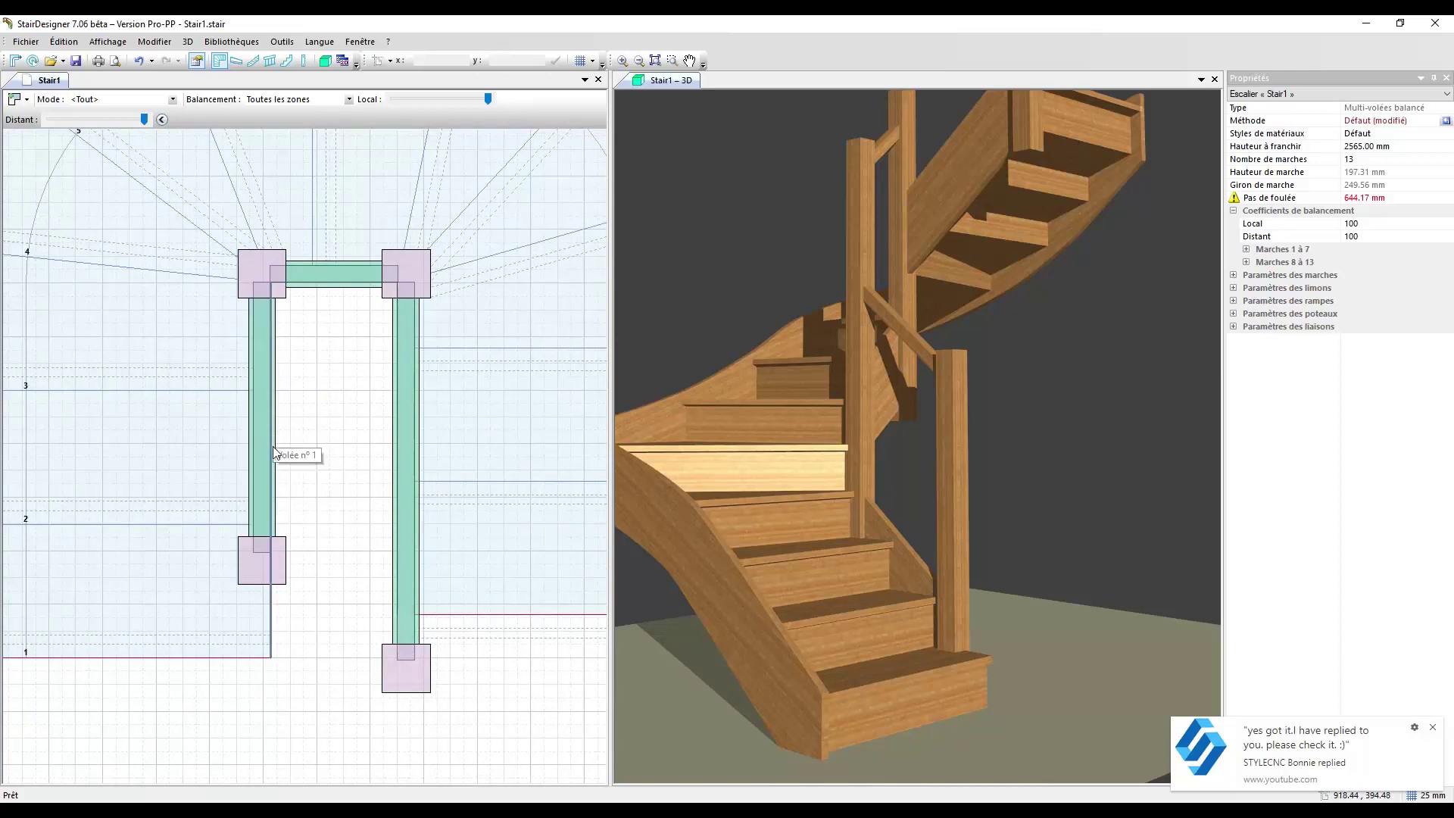
click(277, 492)
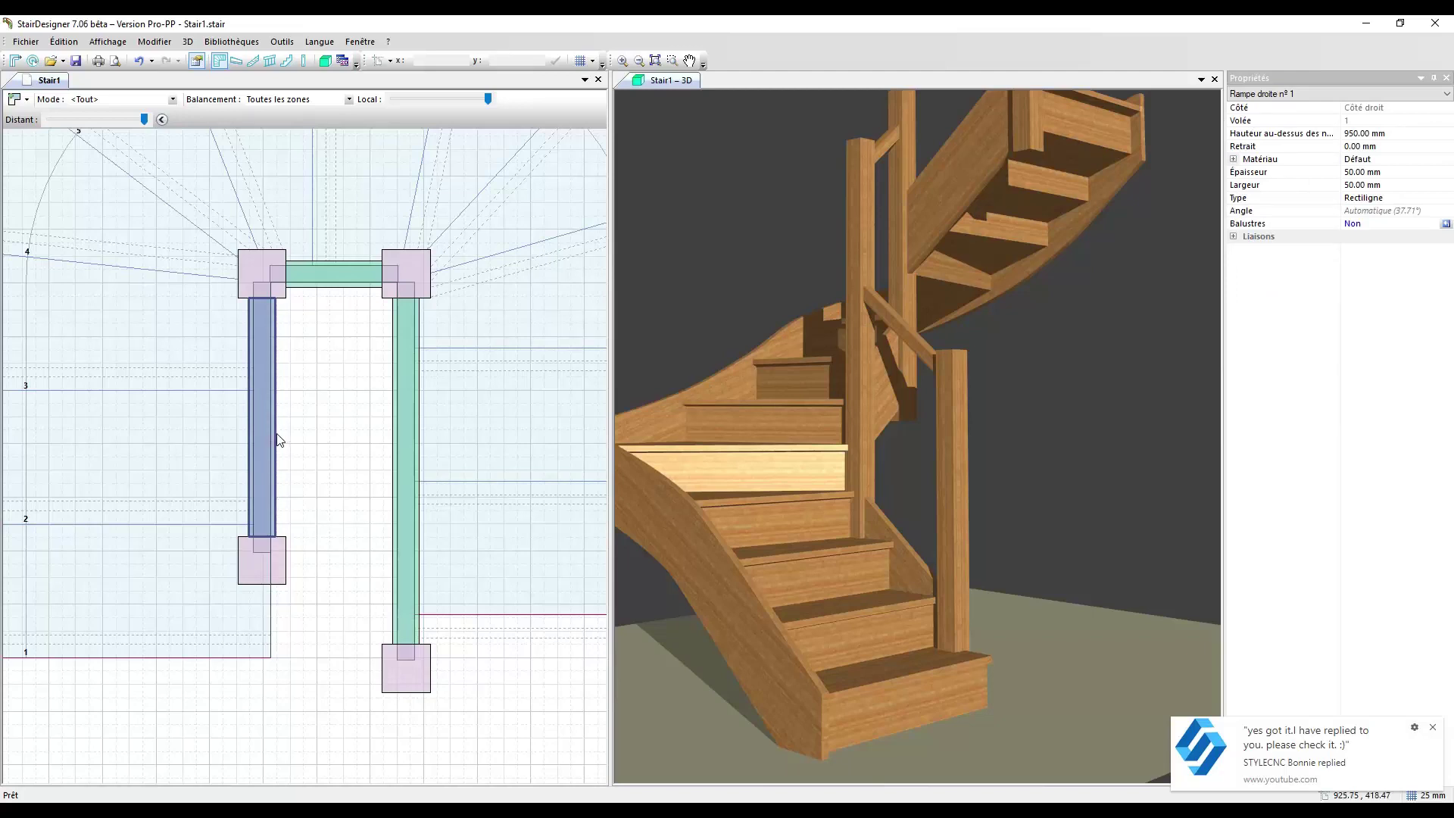
click(318, 410)
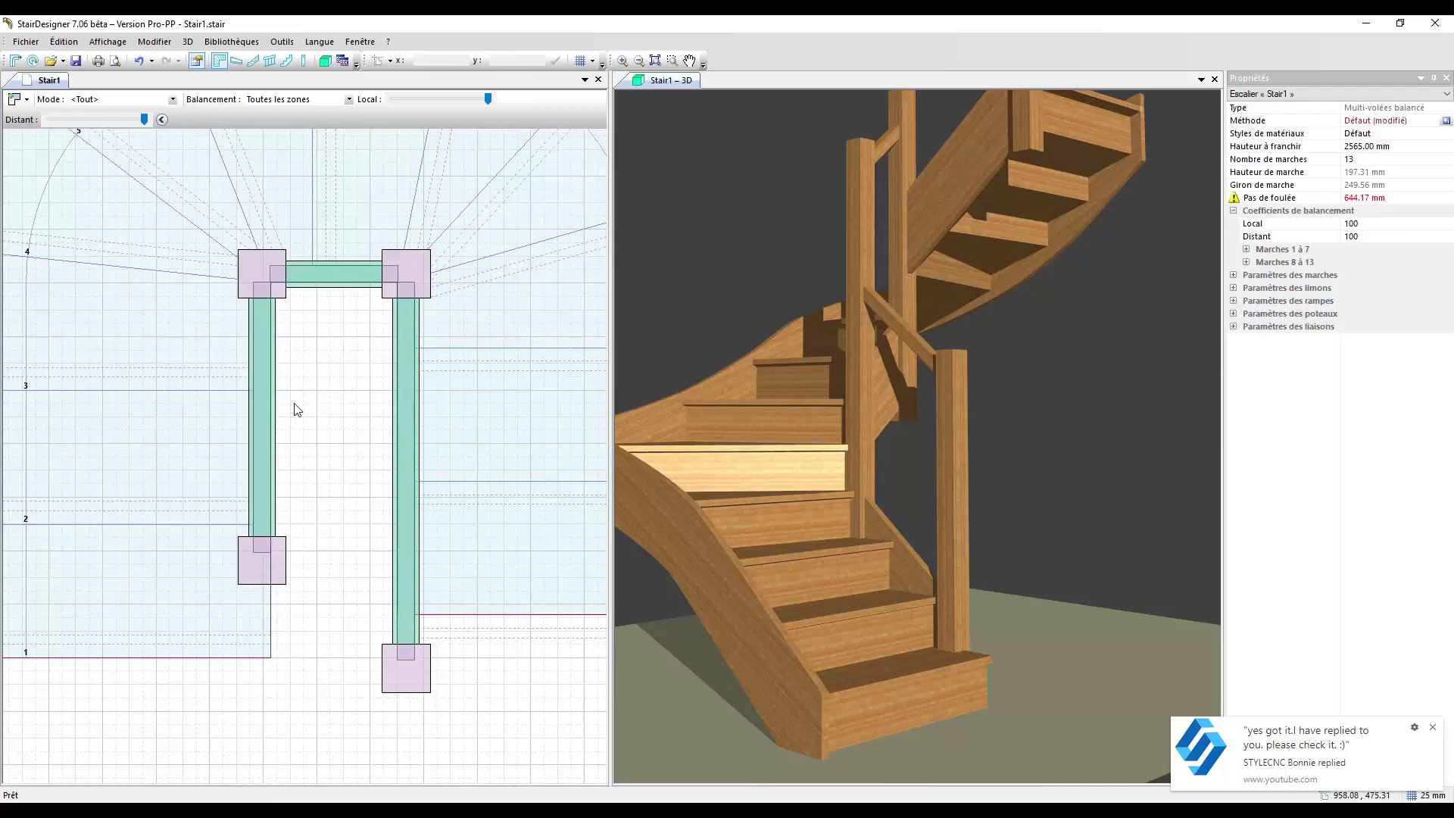
click(140, 100)
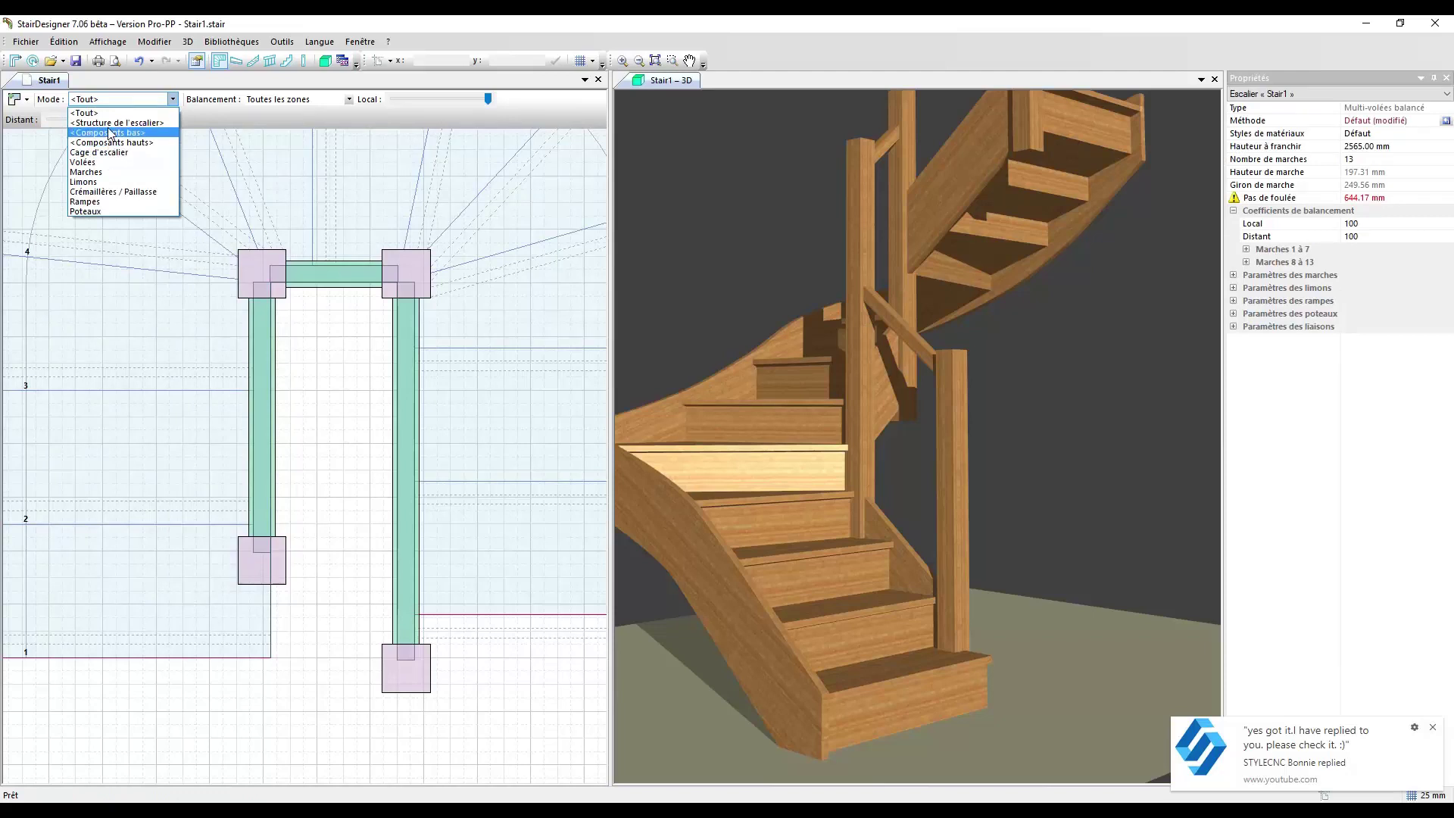
click(111, 125)
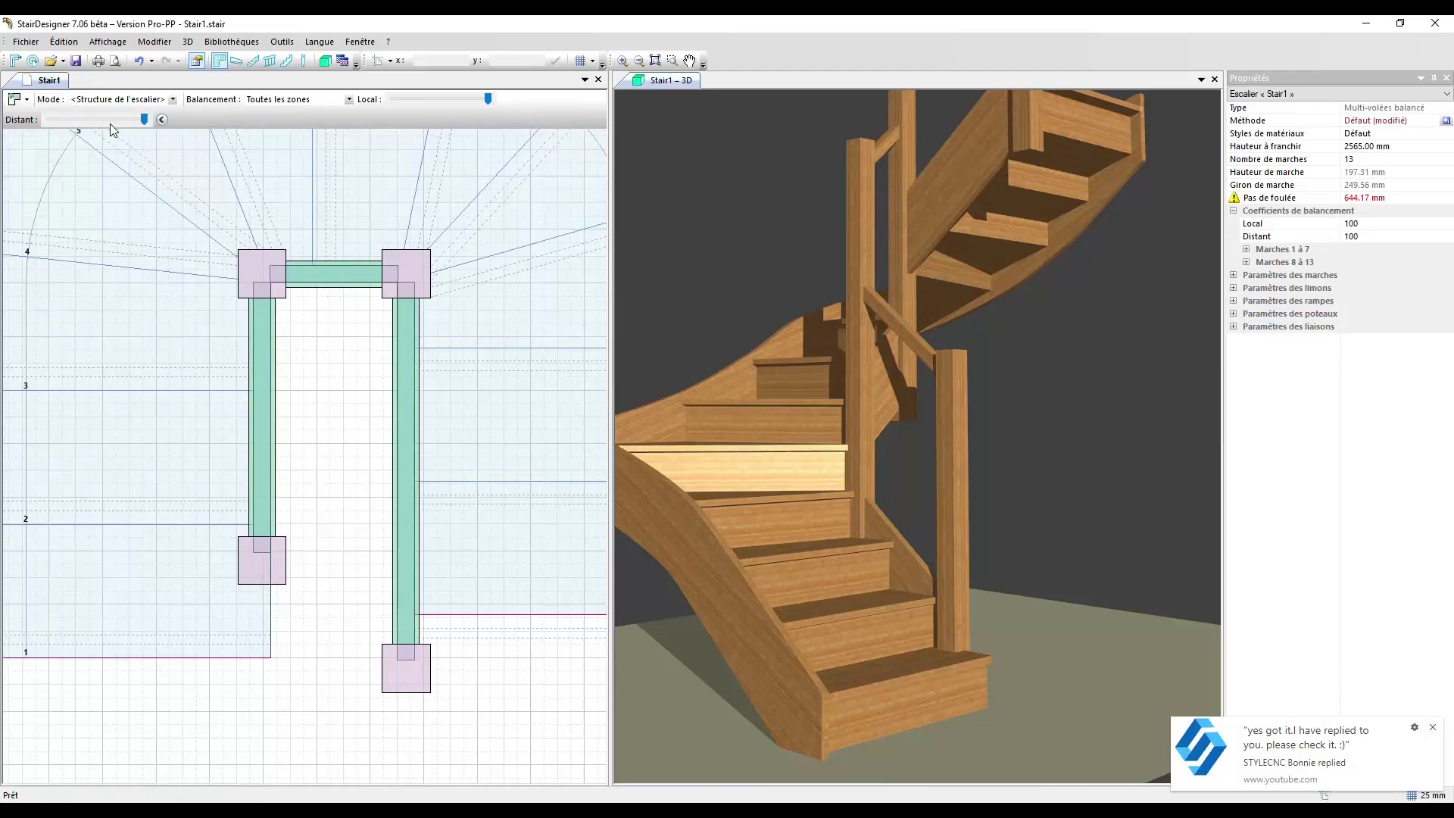
Move Volée n° 1's left-edge vertex to x 900, y 250.
click(273, 472)
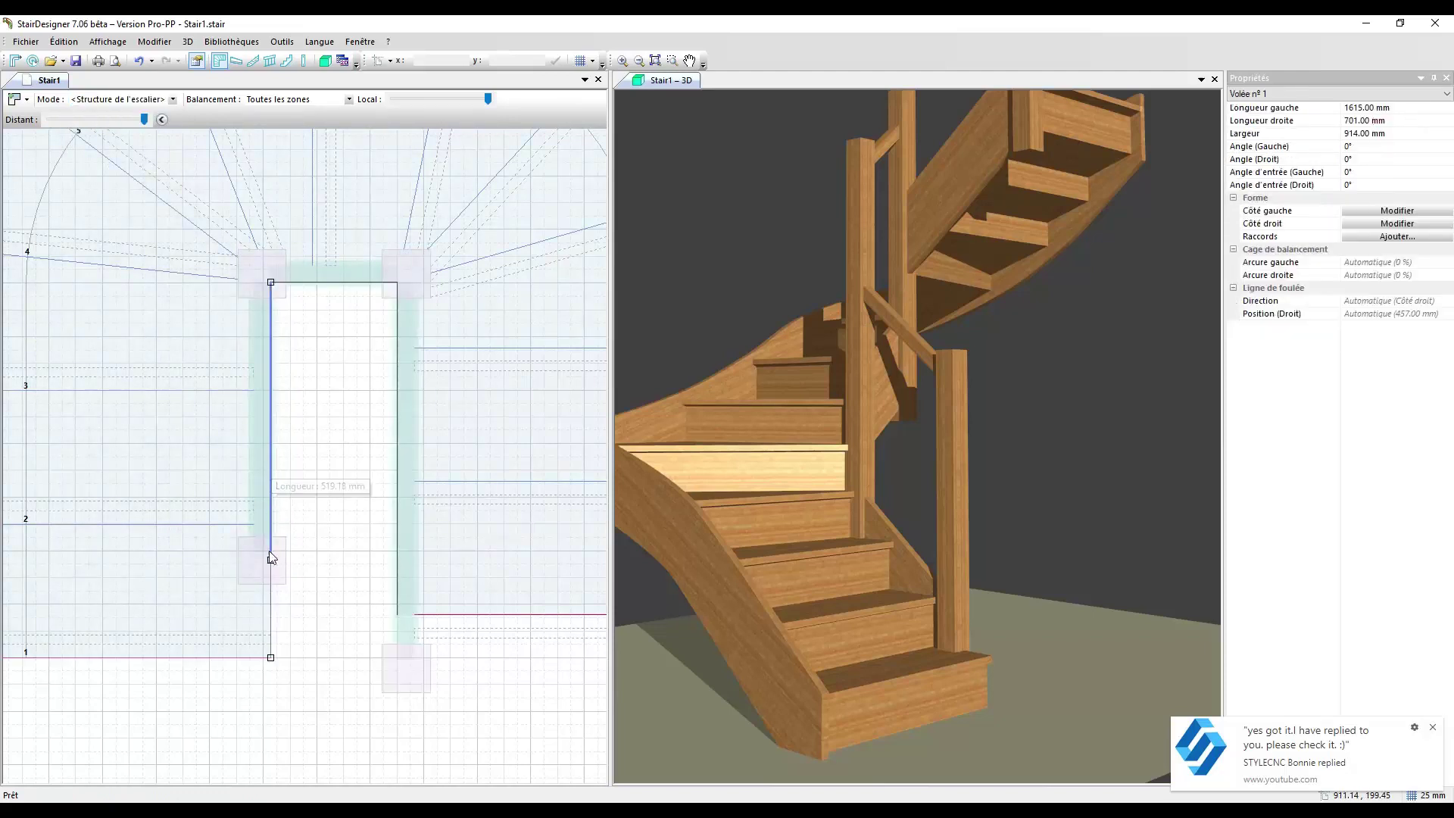
mouse_move(271, 564)
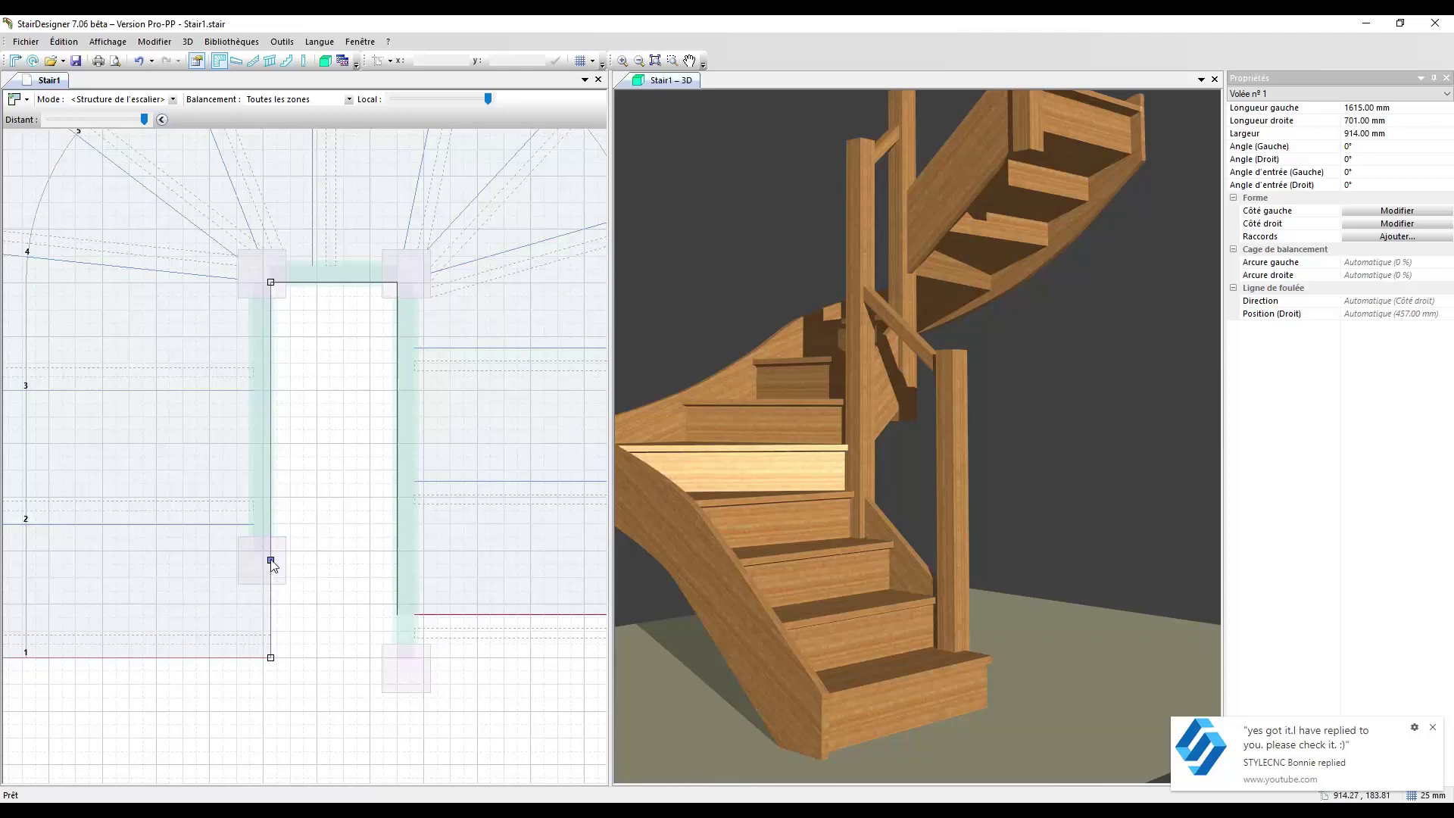
drag(271, 561, 271, 527)
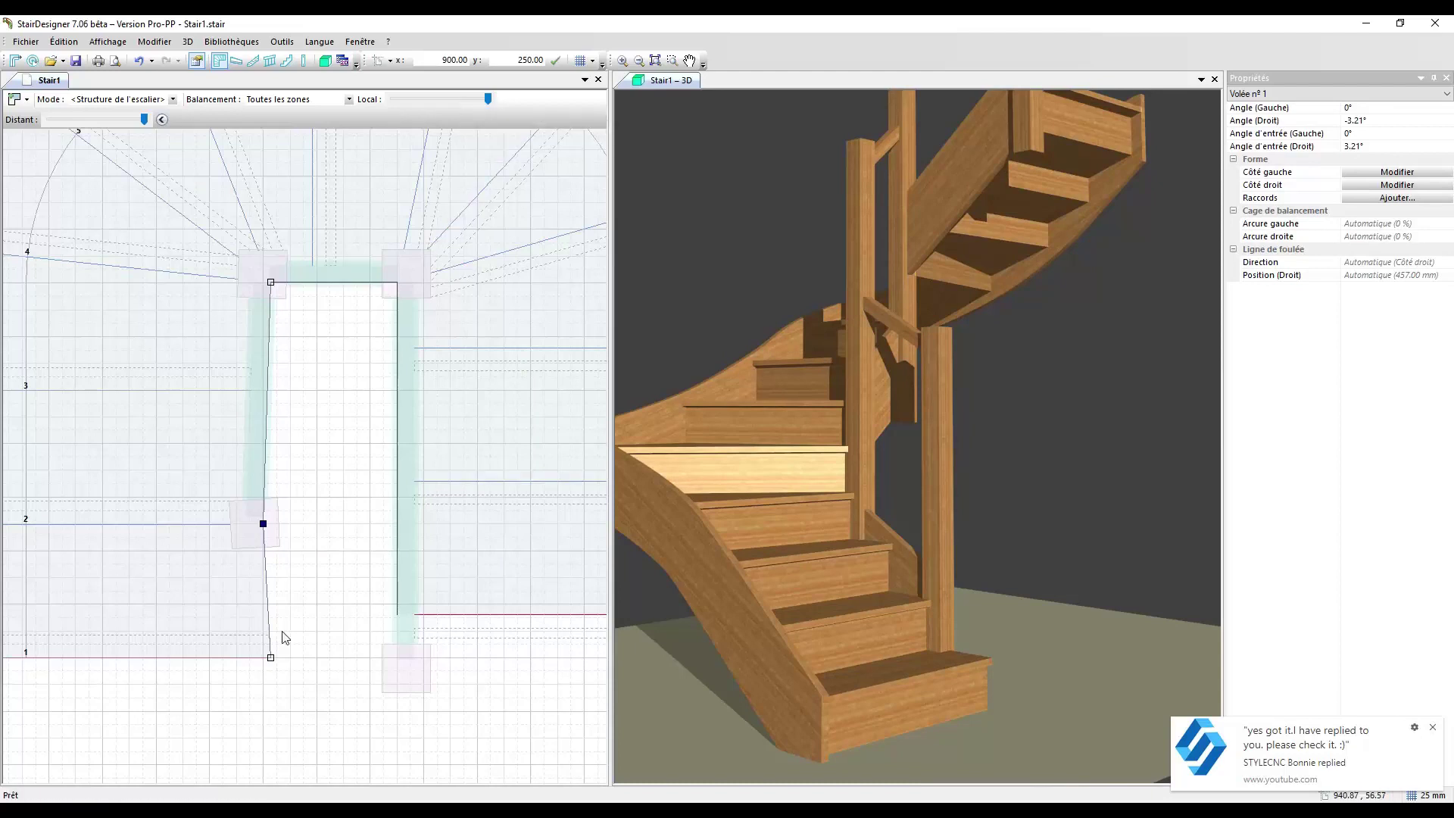
Set the first flight's middle left-edge vertex to x 914, straightening that edge.
click(271, 658)
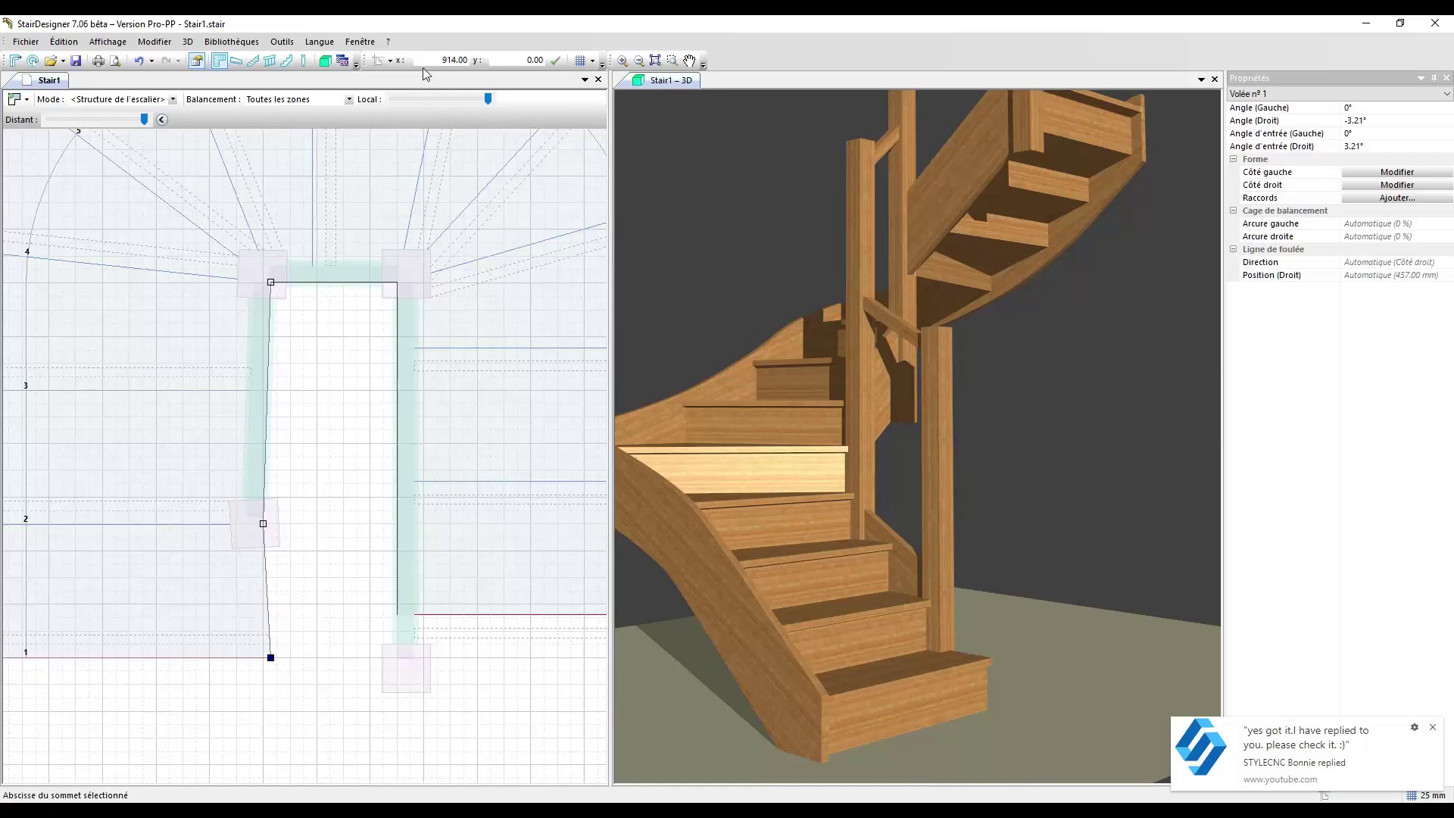
click(264, 523)
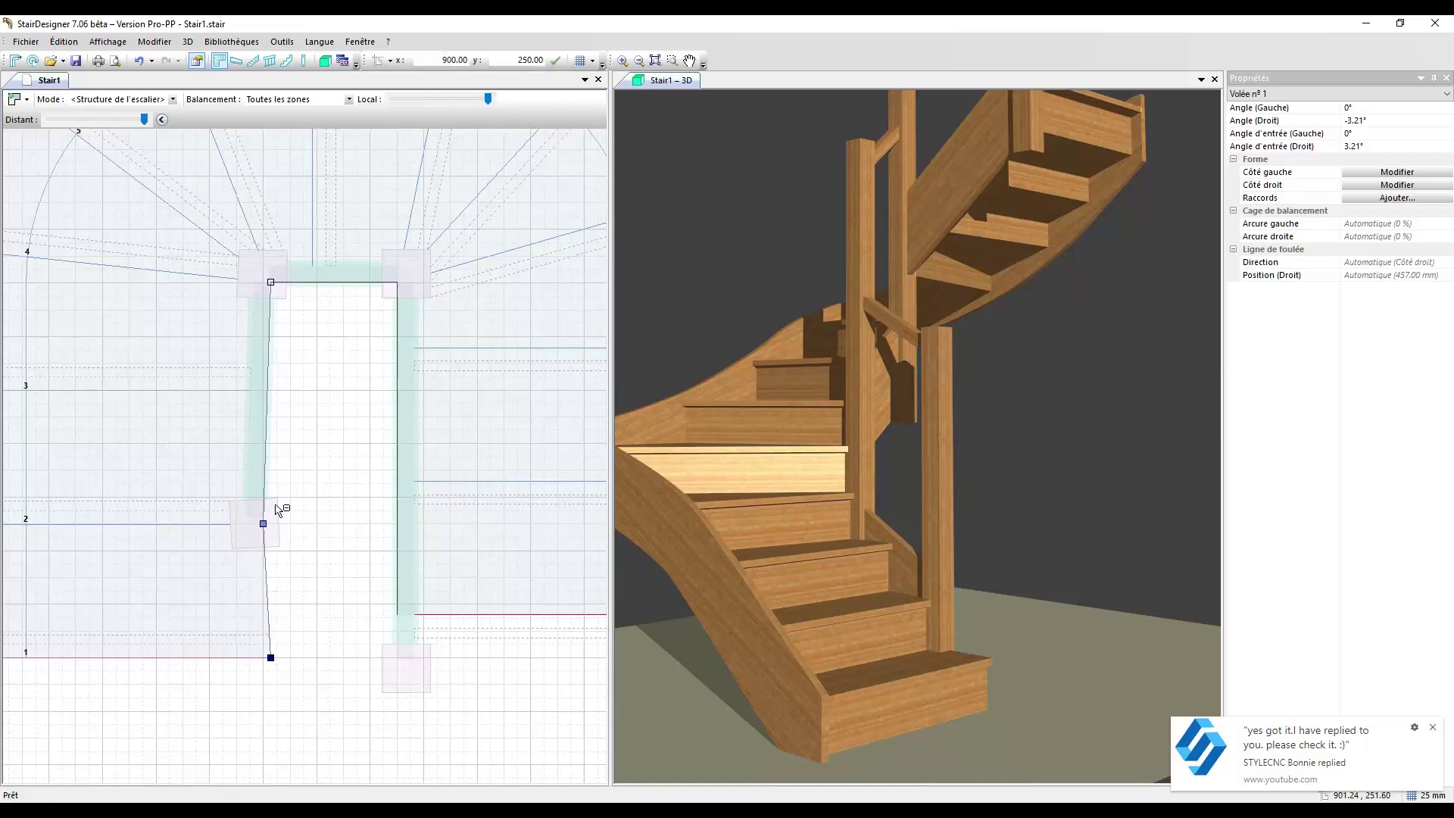
double_click(450, 63)
text(914)
key(Return)
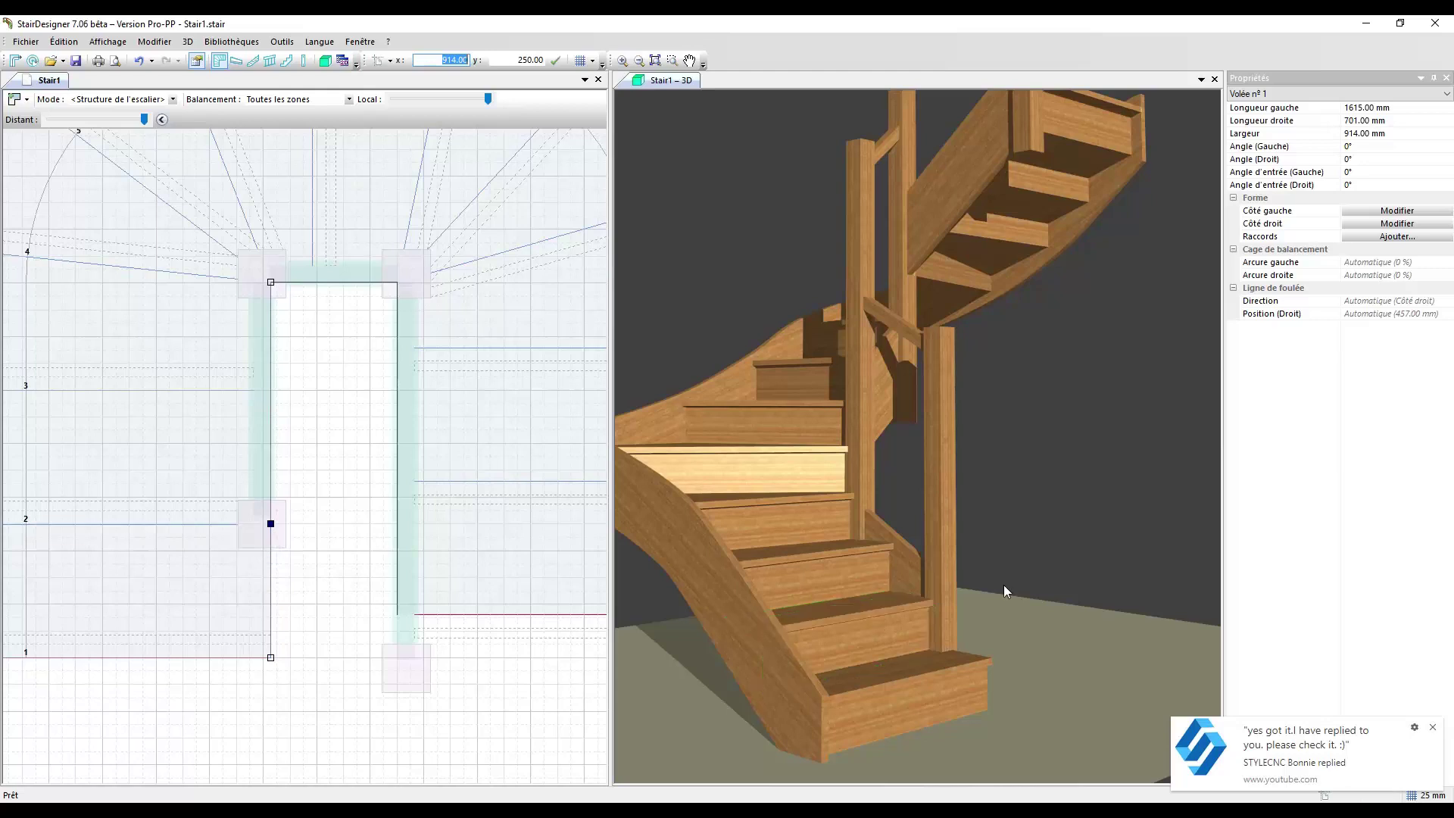
click(1072, 503)
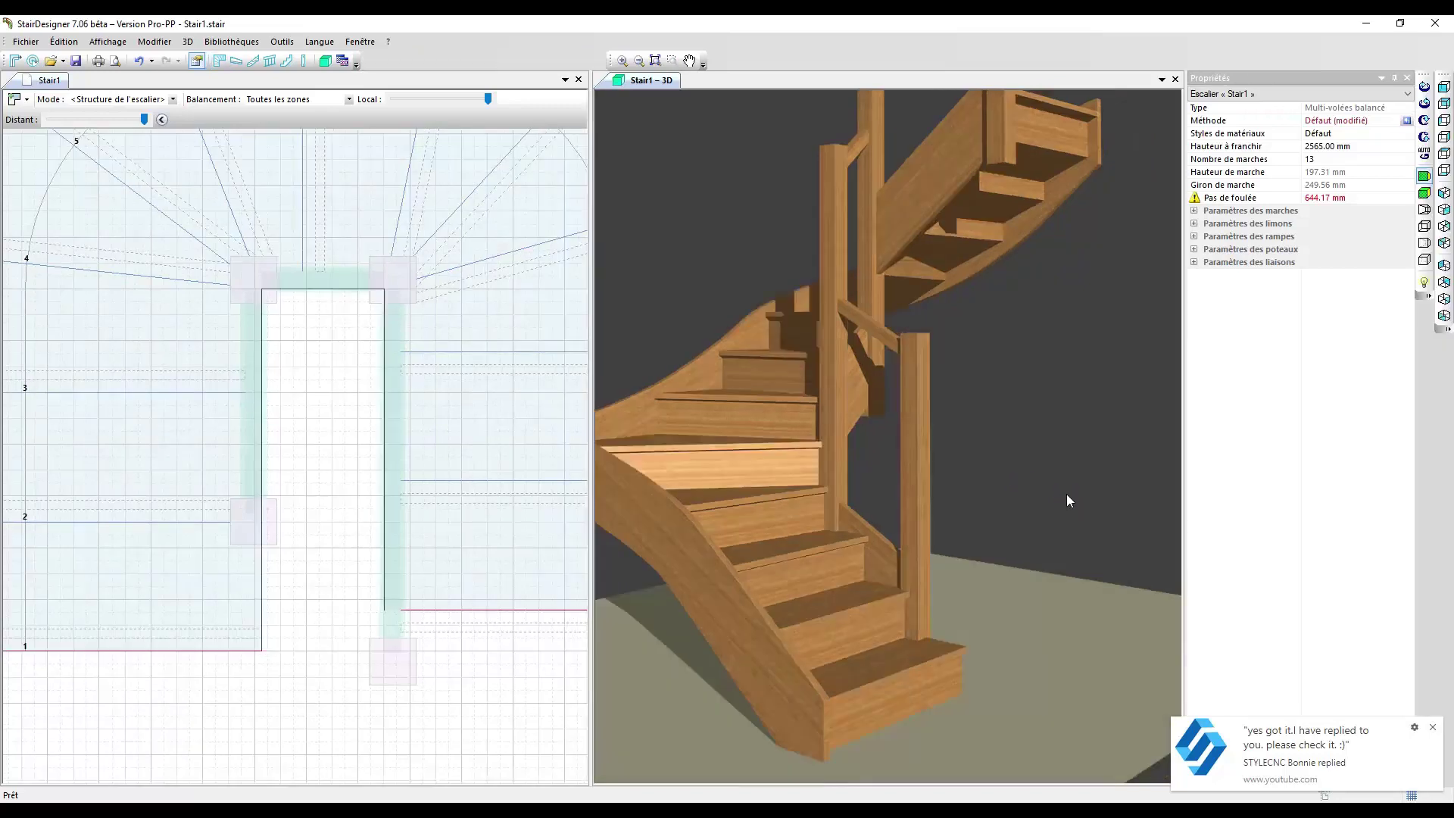
Select corner newel post 4 and switch the interface language to English.
drag(1049, 509, 698, 513)
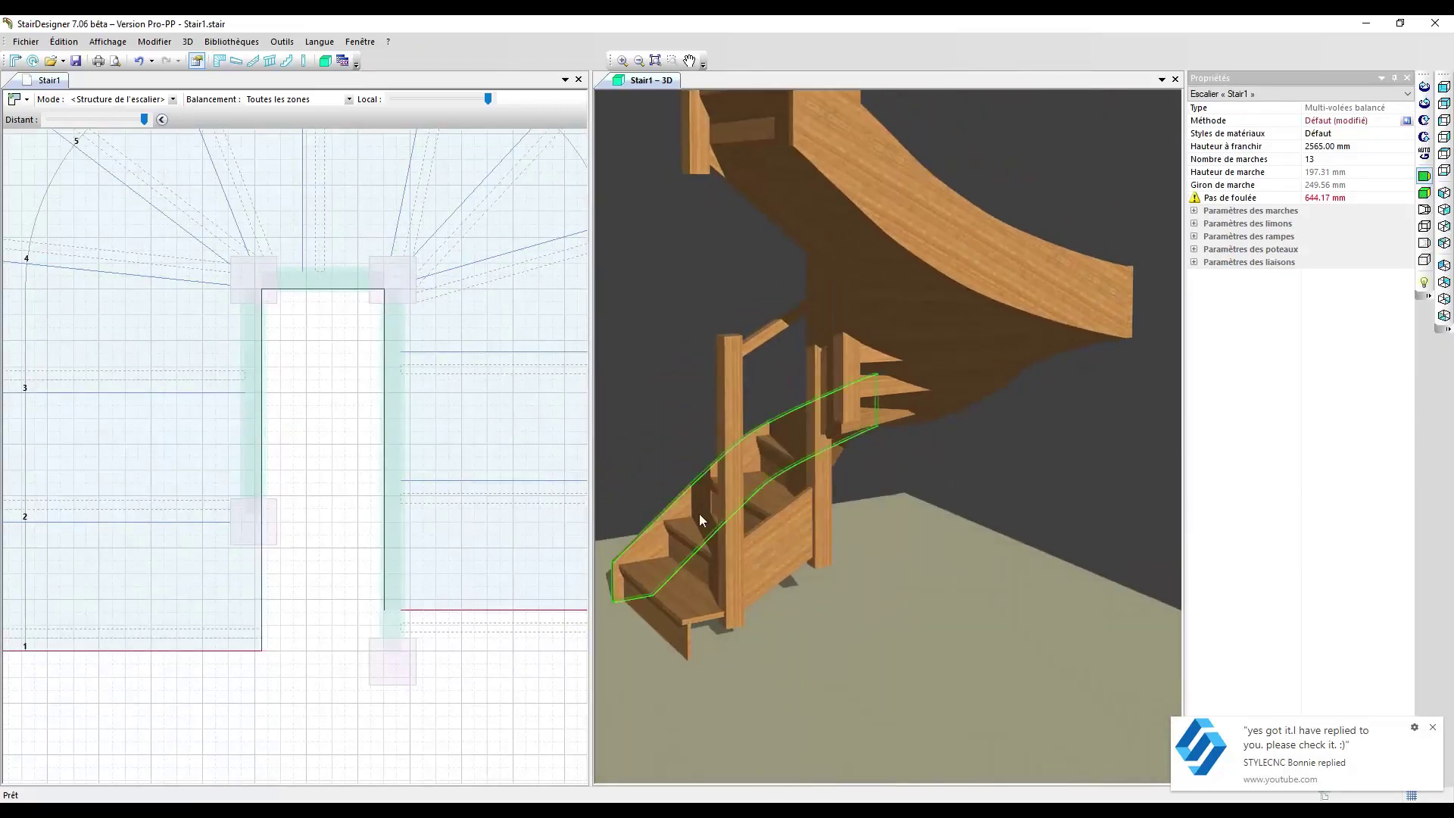
click(724, 365)
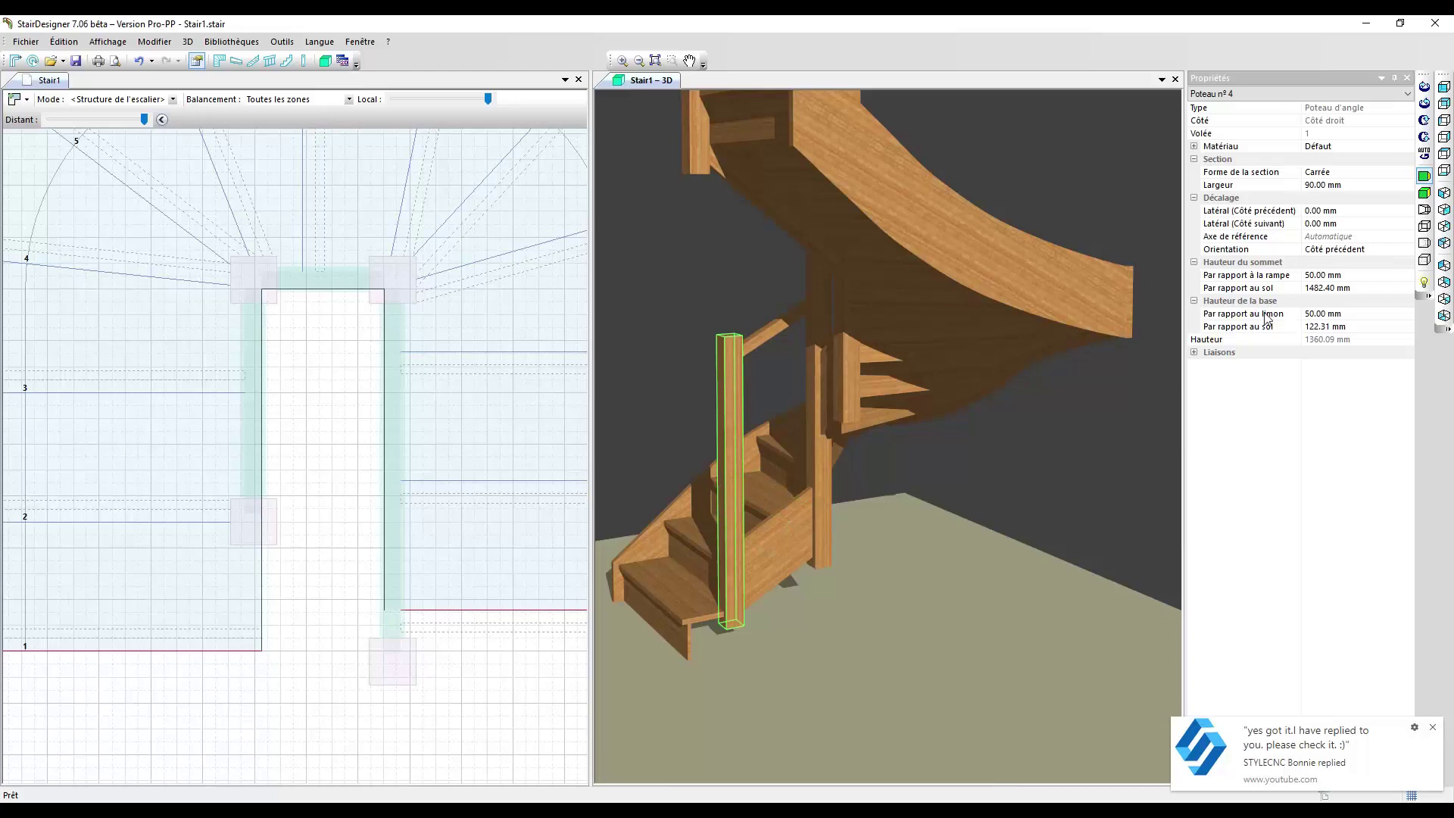
click(312, 42)
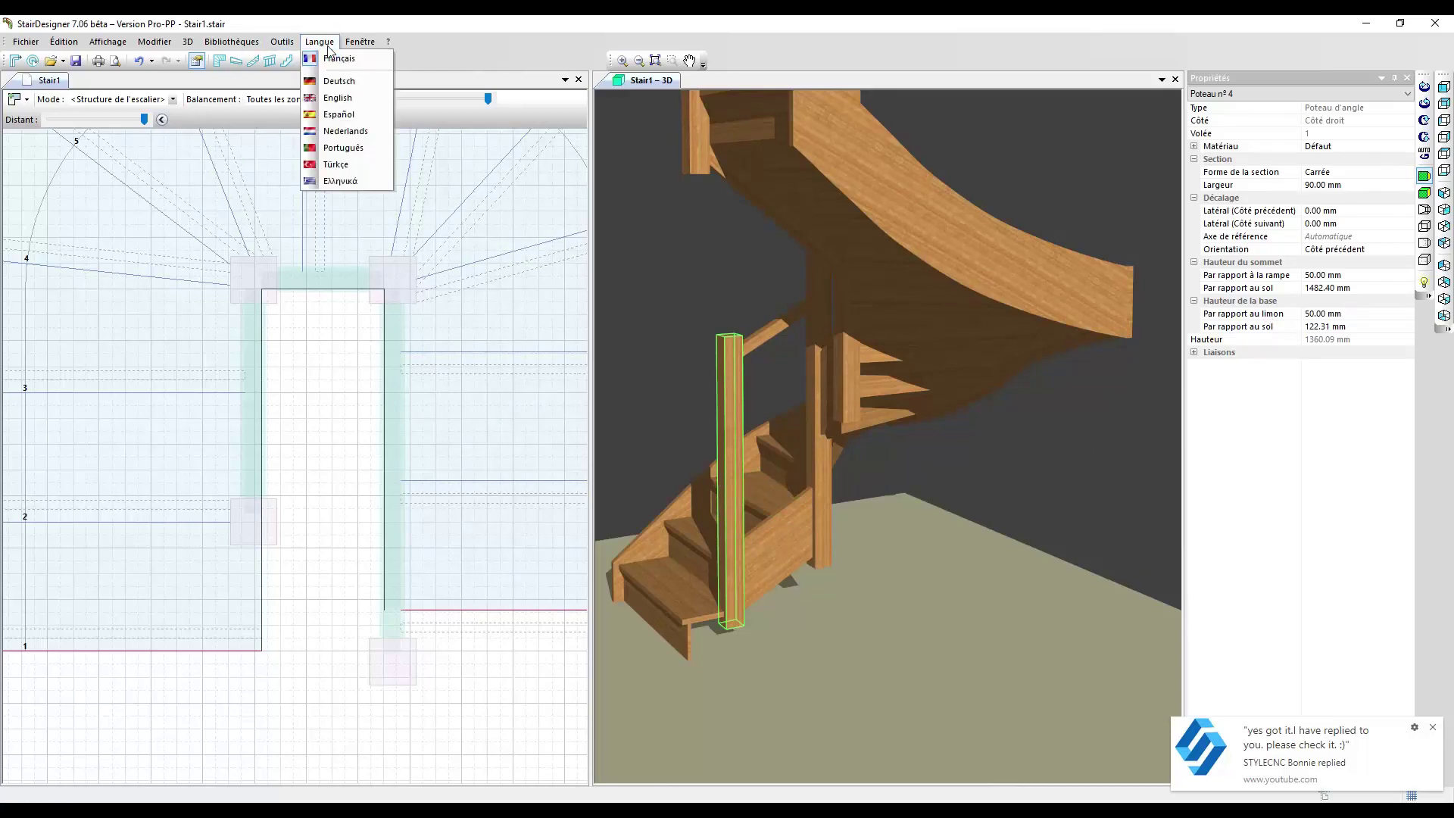
click(333, 90)
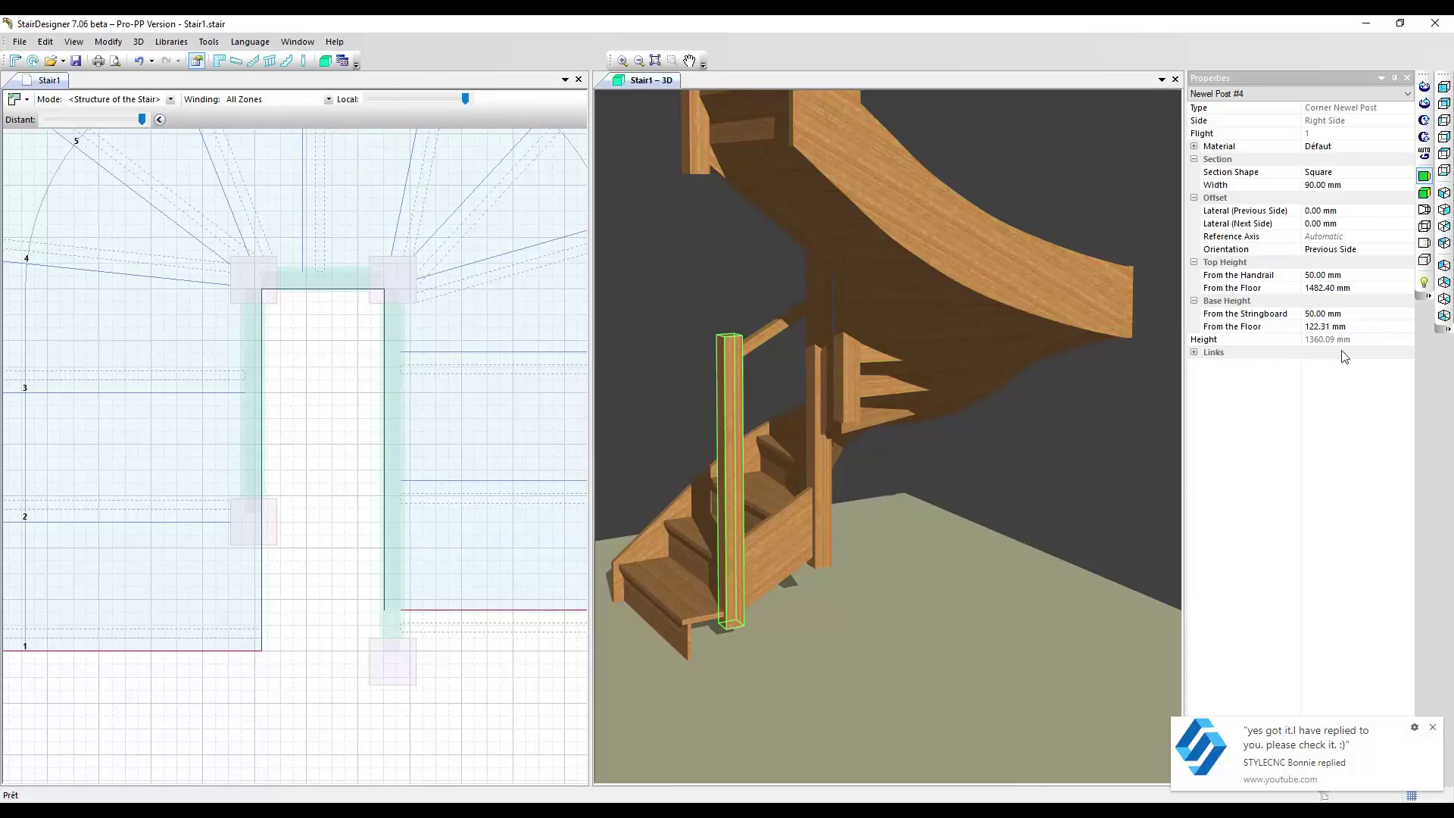
Set post 4's Base Height From the Floor to 0 so it reaches the ground.
click(1354, 318)
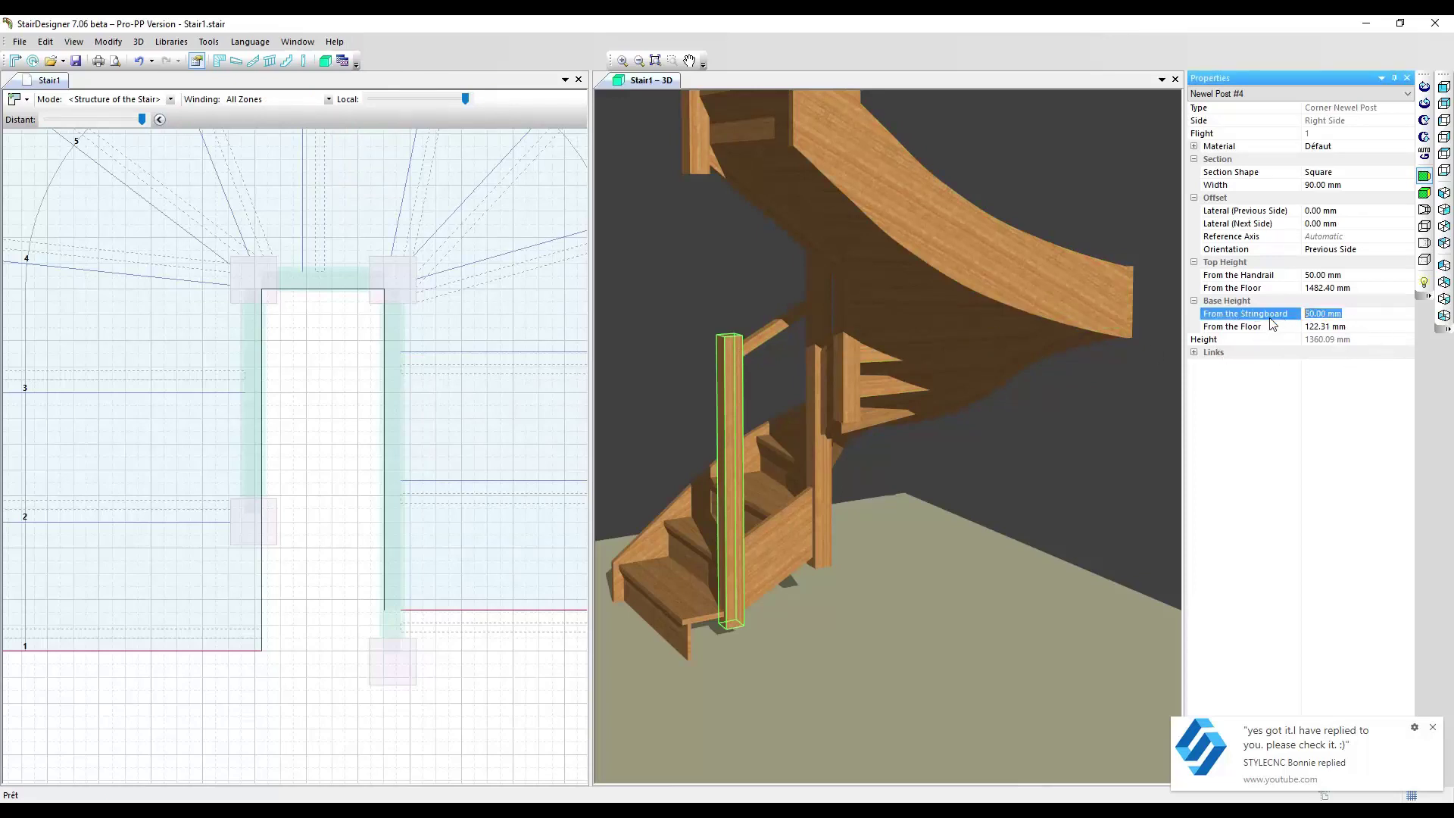
click(1366, 326)
key(ctrl+a)
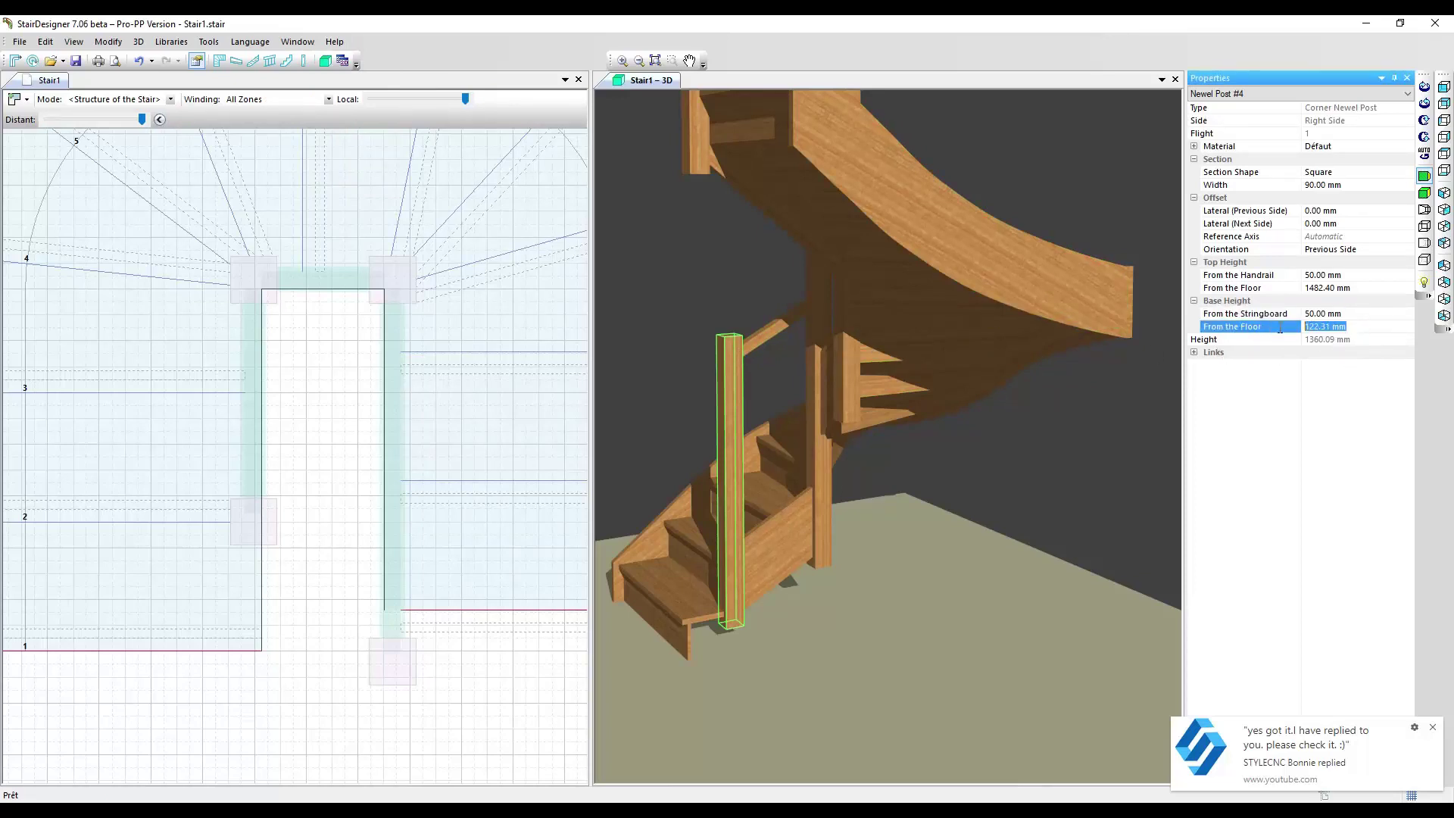
text(0)
click(880, 700)
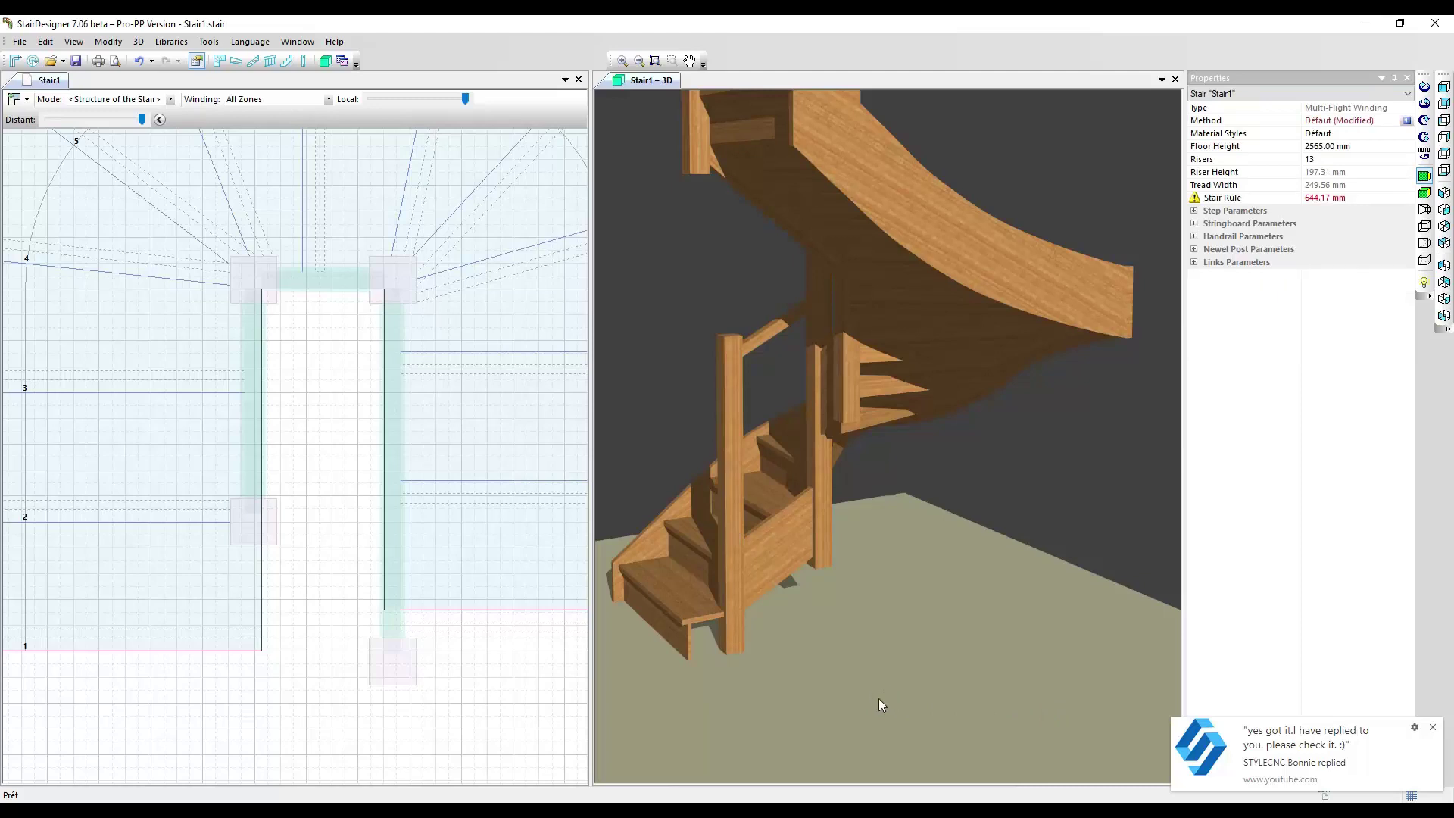